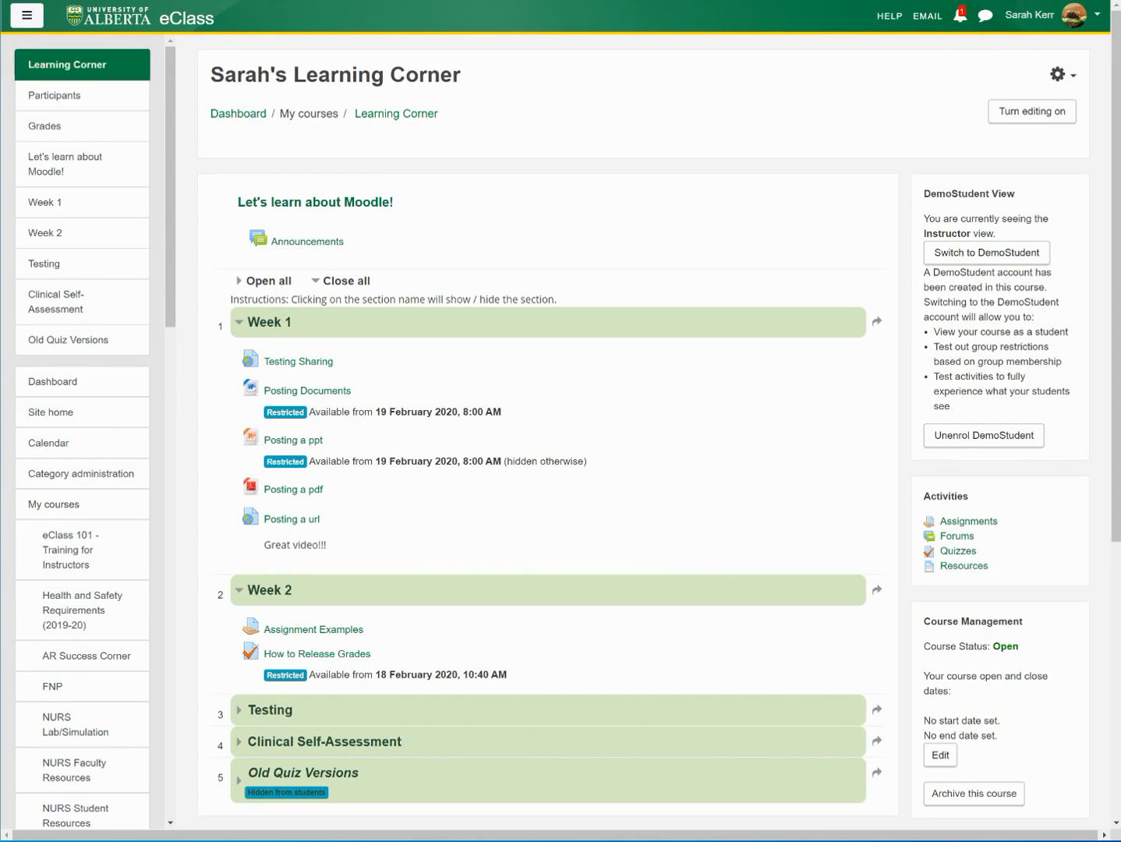
Step: Turn on course editing and start adding a new Assignment activity to the Week 1 section
click(26, 15)
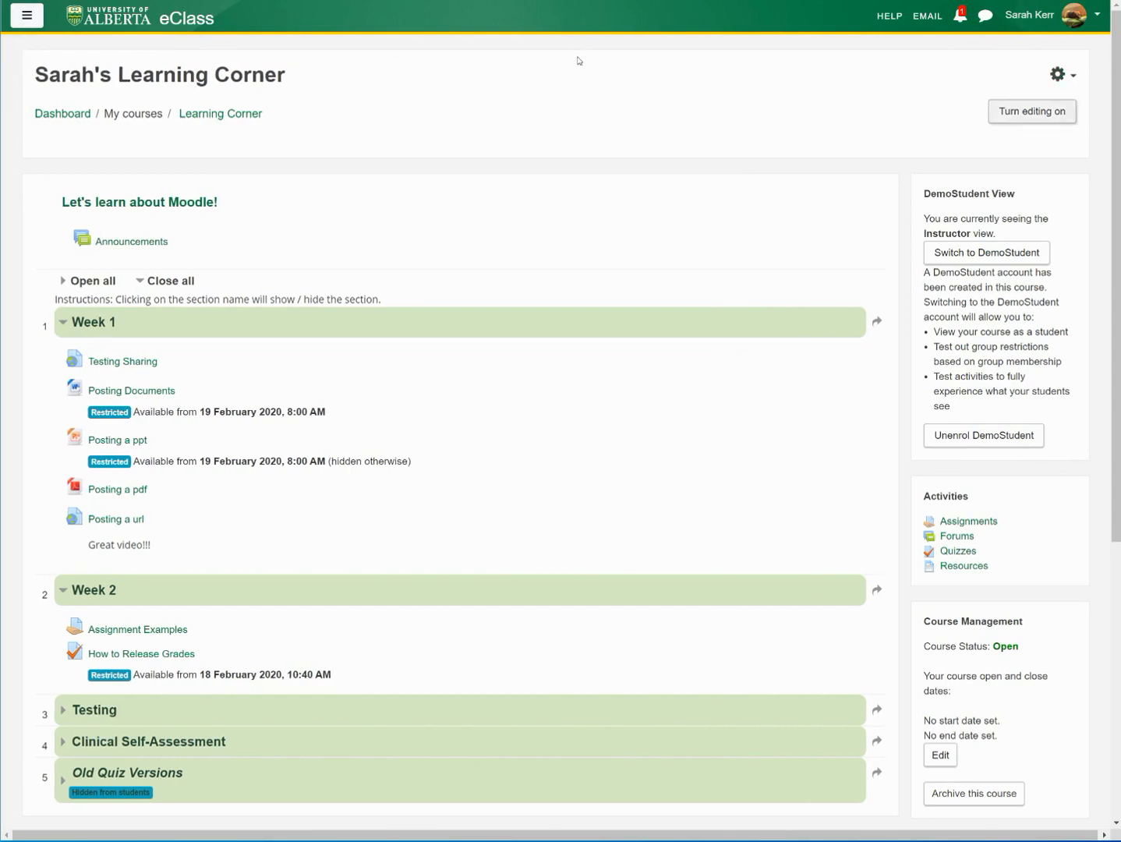
click(1033, 112)
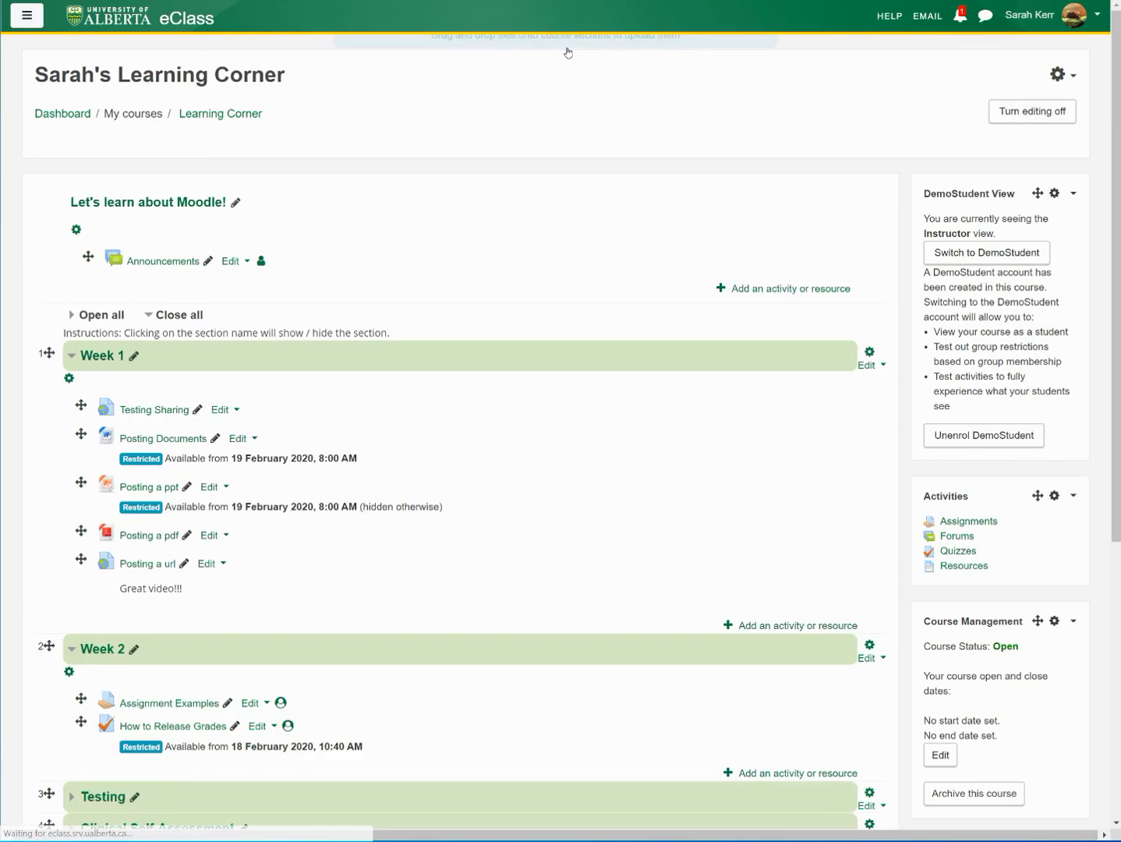
scroll(236, 212, down, 1)
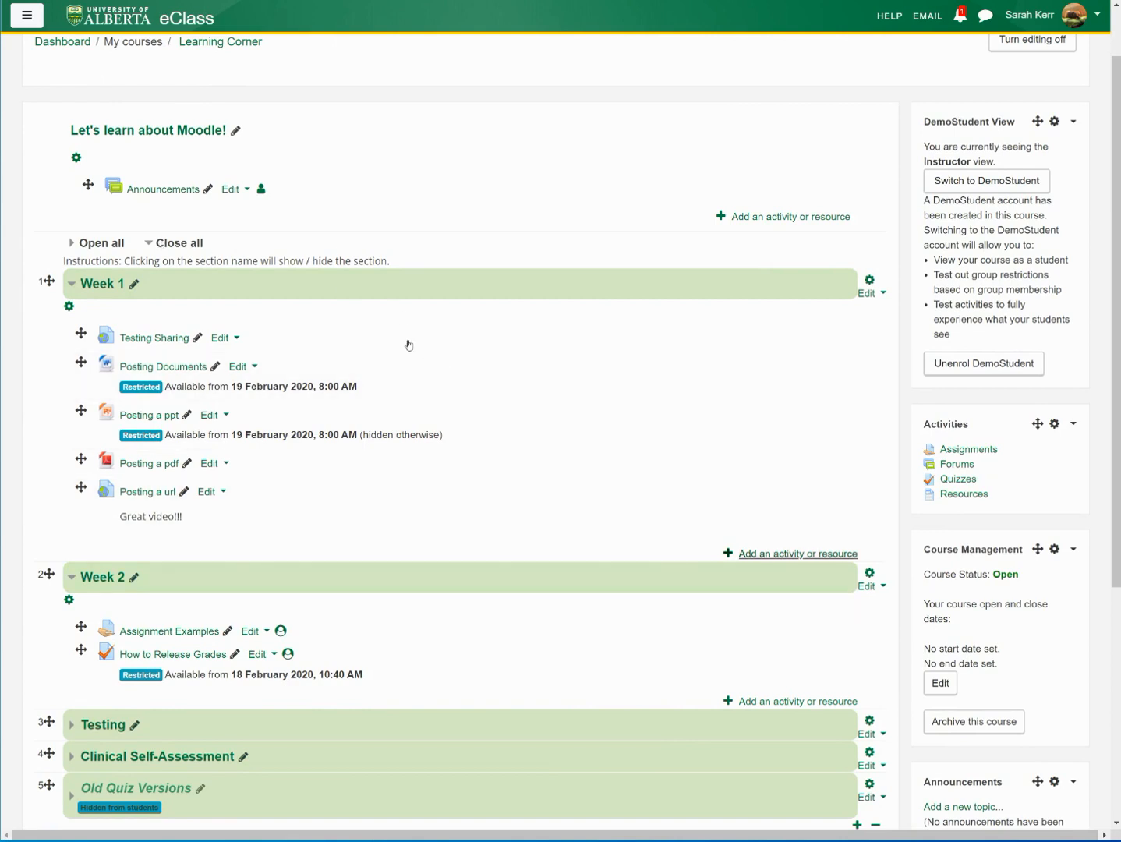
click(791, 554)
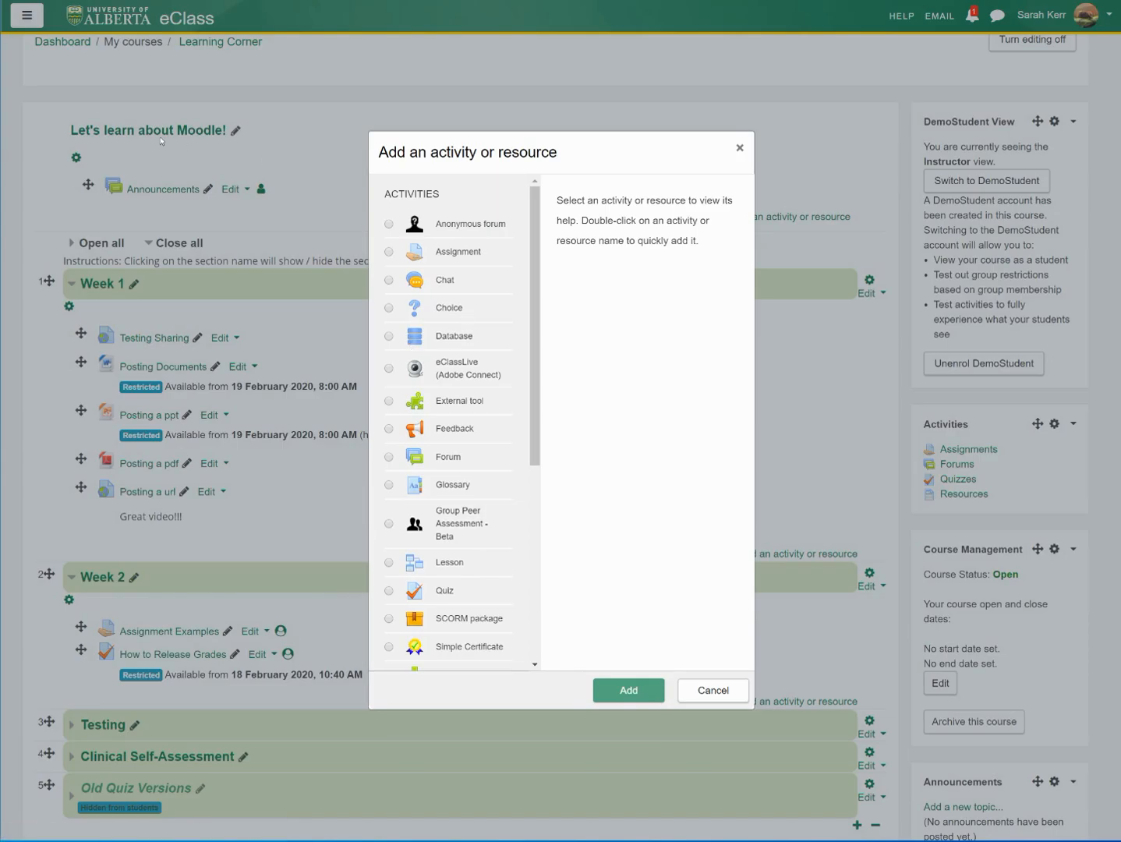
double_click(458, 253)
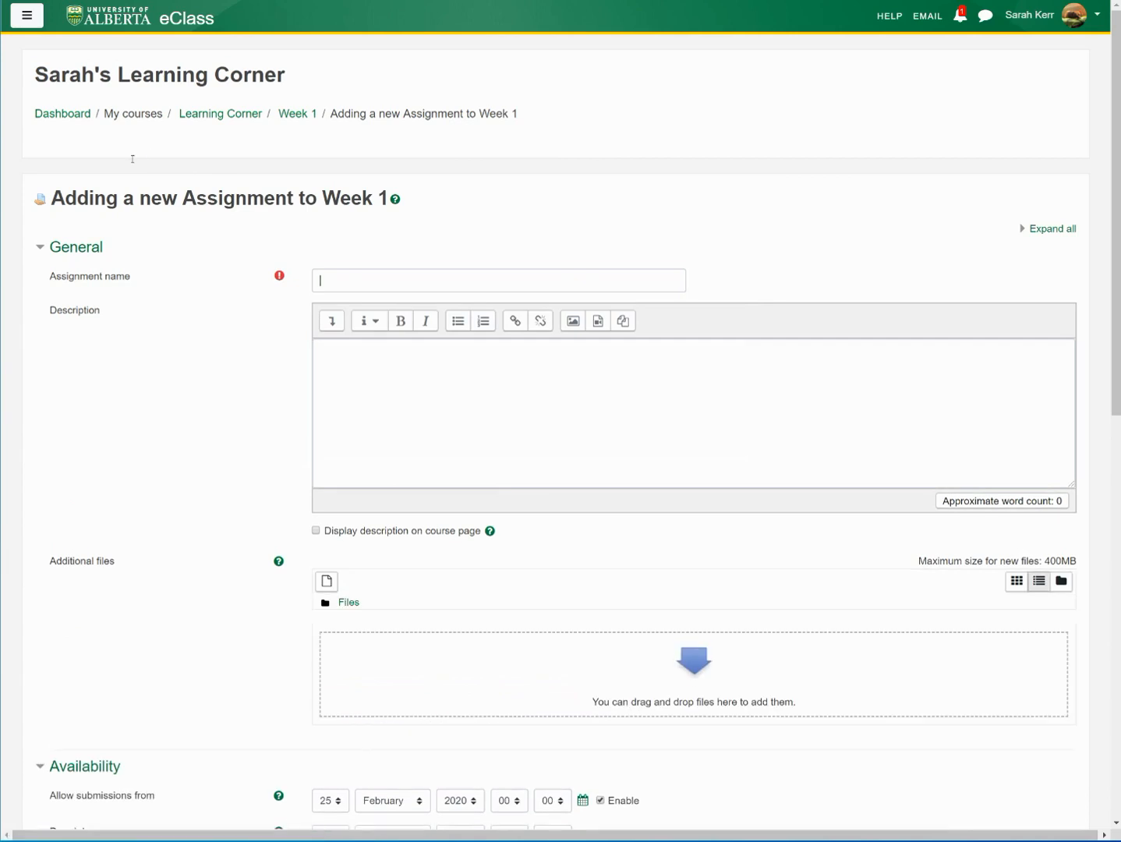
Step: Name the new assignment "Week 1 Assignment"
text(Week 1 sss)
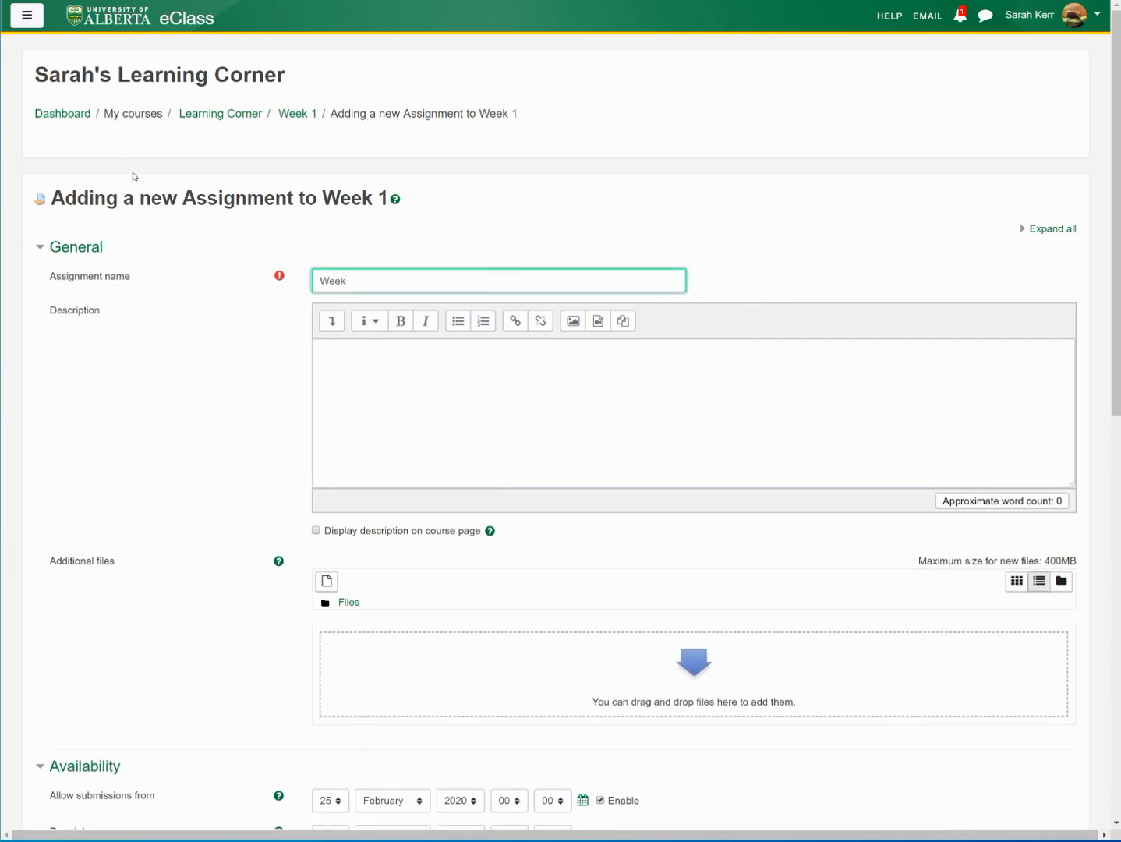
key(BackSpace)
key(BackSpace)
key(BackSpace)
text(Assignment)
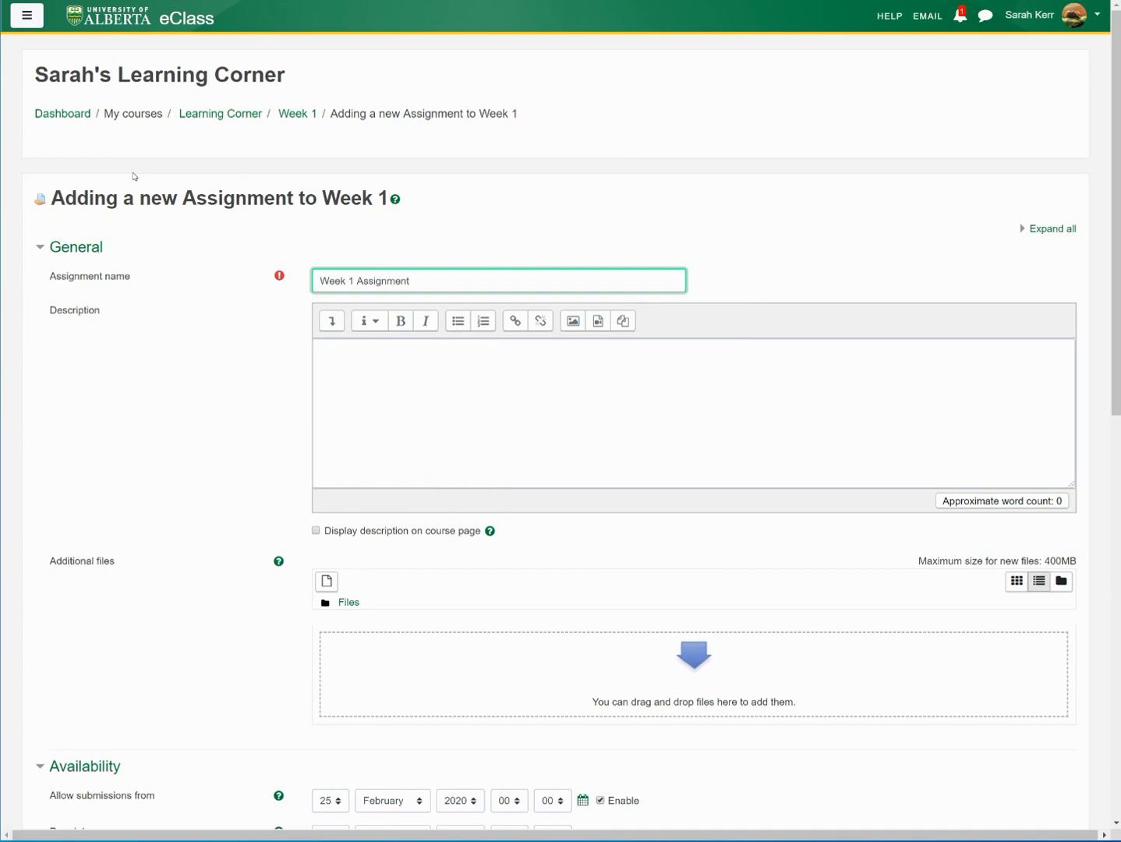
Step: Add the file Week 1 Assignment Rubric.pdf to the assignment's additional files
scroll(180, 344, down, 1)
scroll(185, 360, down, 1)
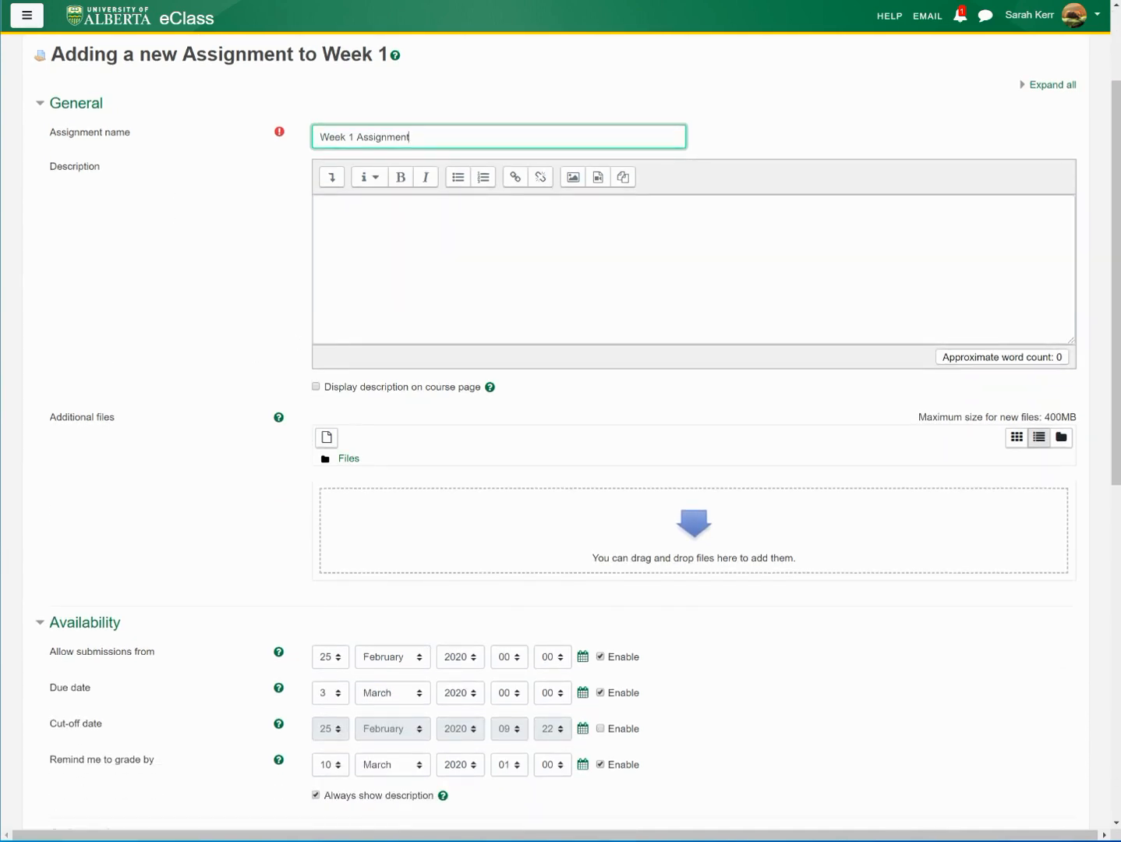
drag(250, 543, 488, 511)
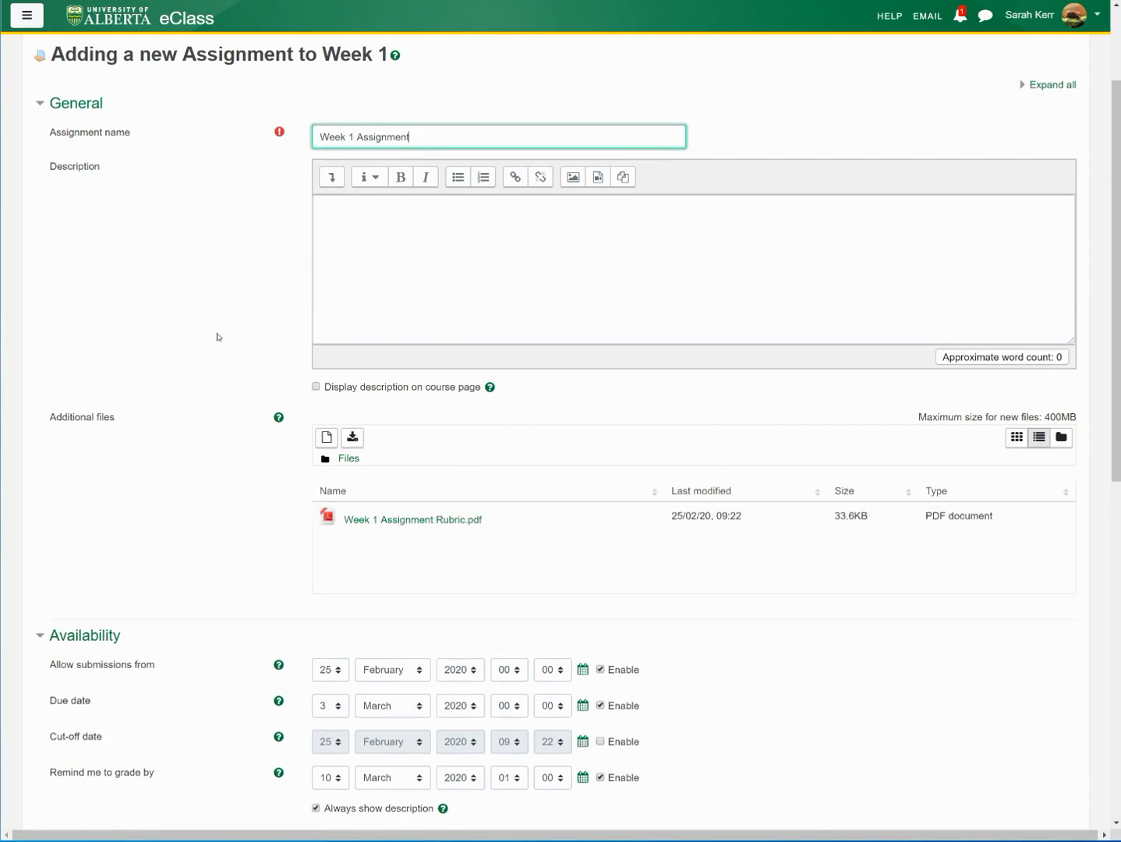
Step: Enter the description "Due March 3, 2020" and enable displaying it on the course page
click(331, 209)
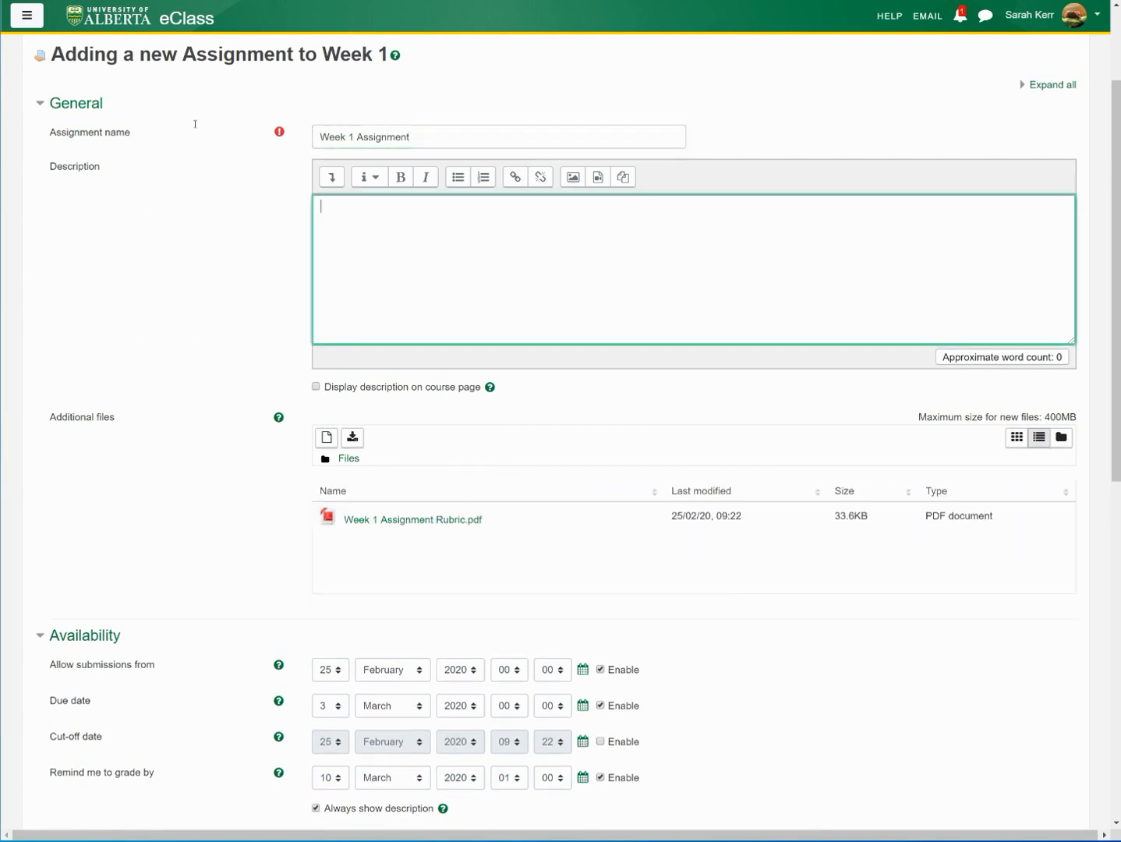
text(Due March 3, 2022)
key(BackSpace)
text(0)
key(Tab)
key(space)
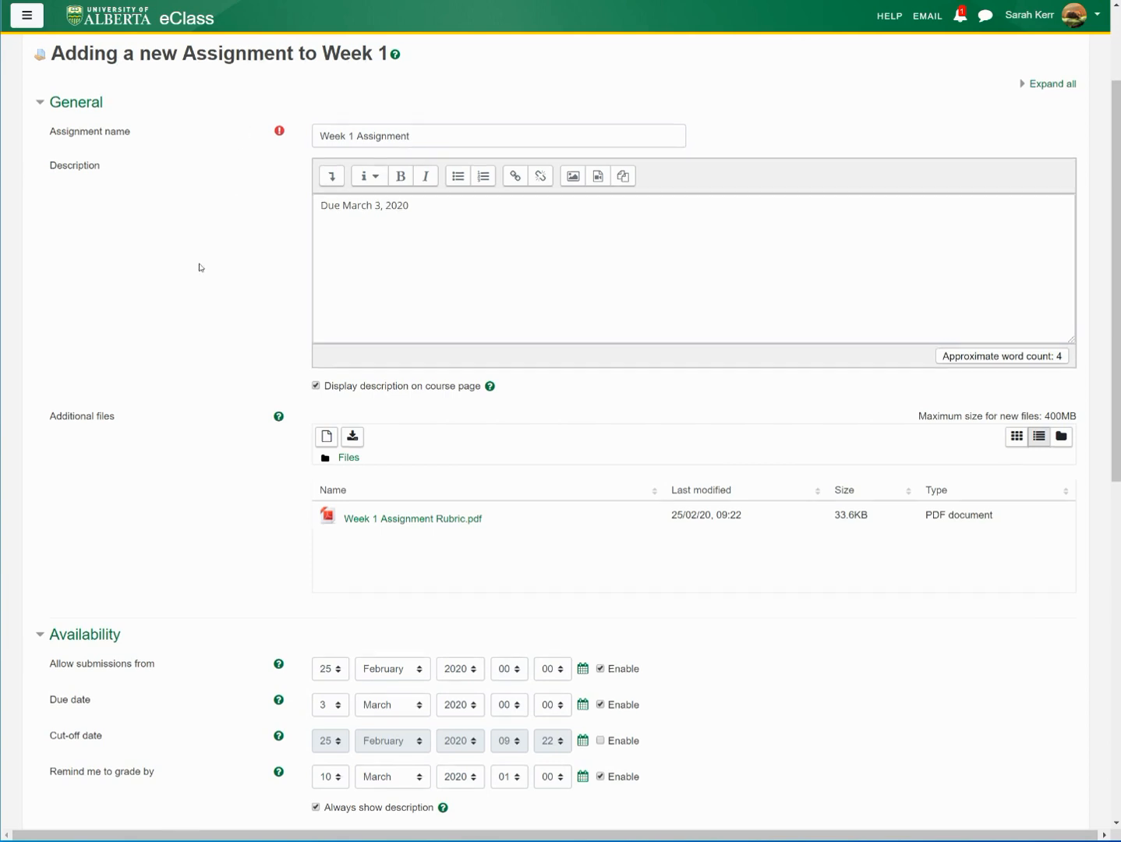
Step: Disable the "Allow submissions from" date in the assignment's availability settings
scroll(205, 269, down, 2)
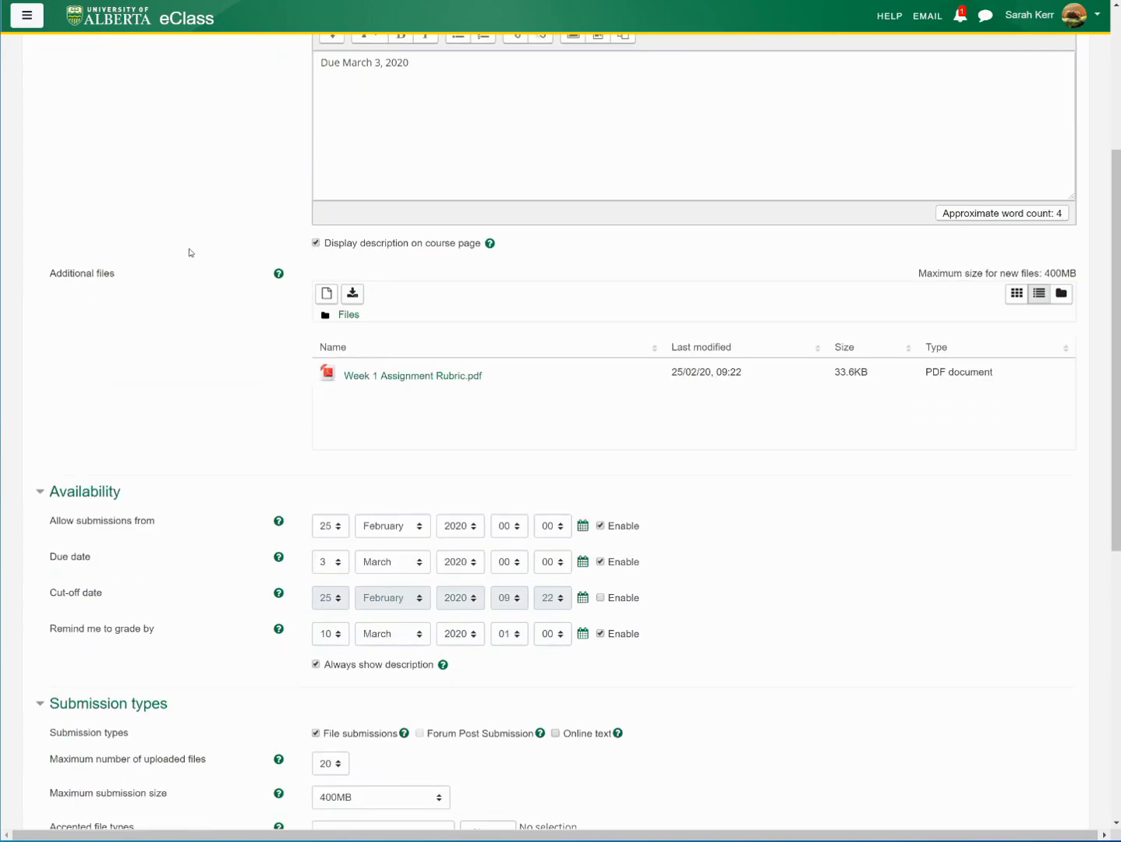
scroll(200, 256, down, 1)
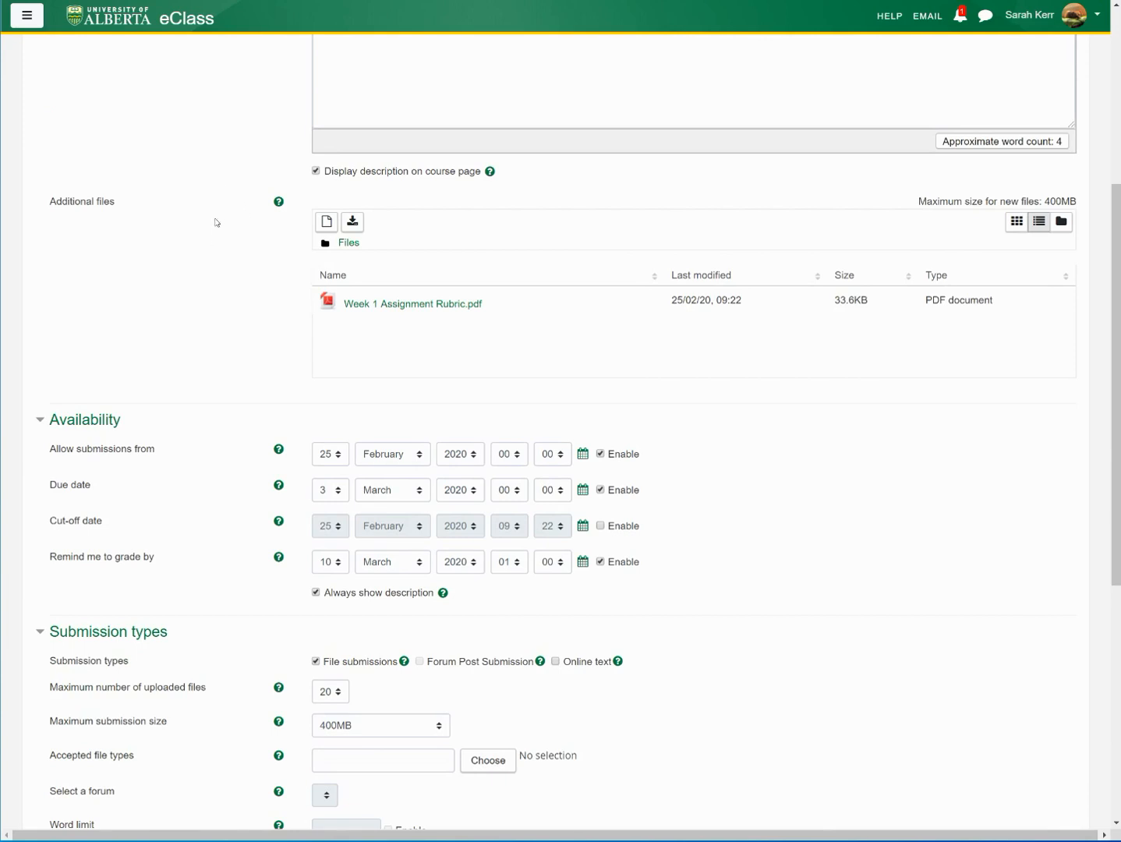
scroll(253, 212, down, 1)
scroll(256, 210, down, 2)
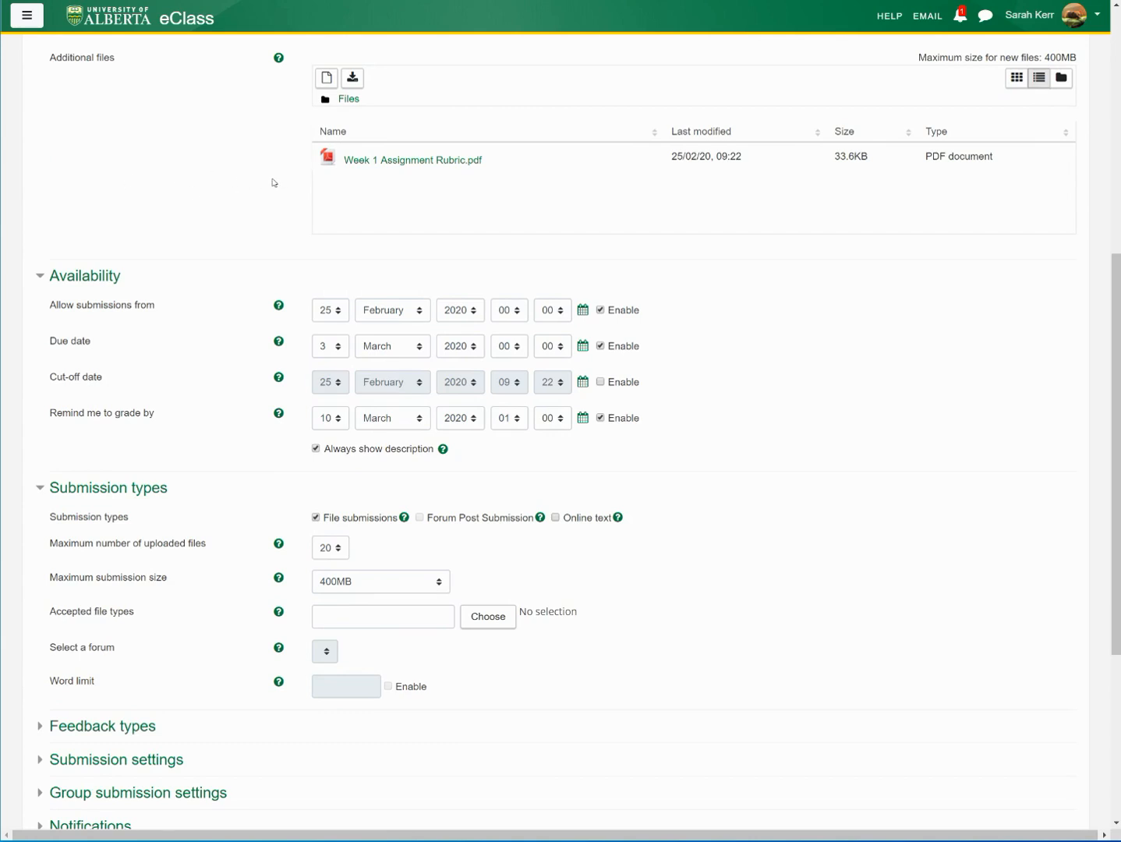
key(space)
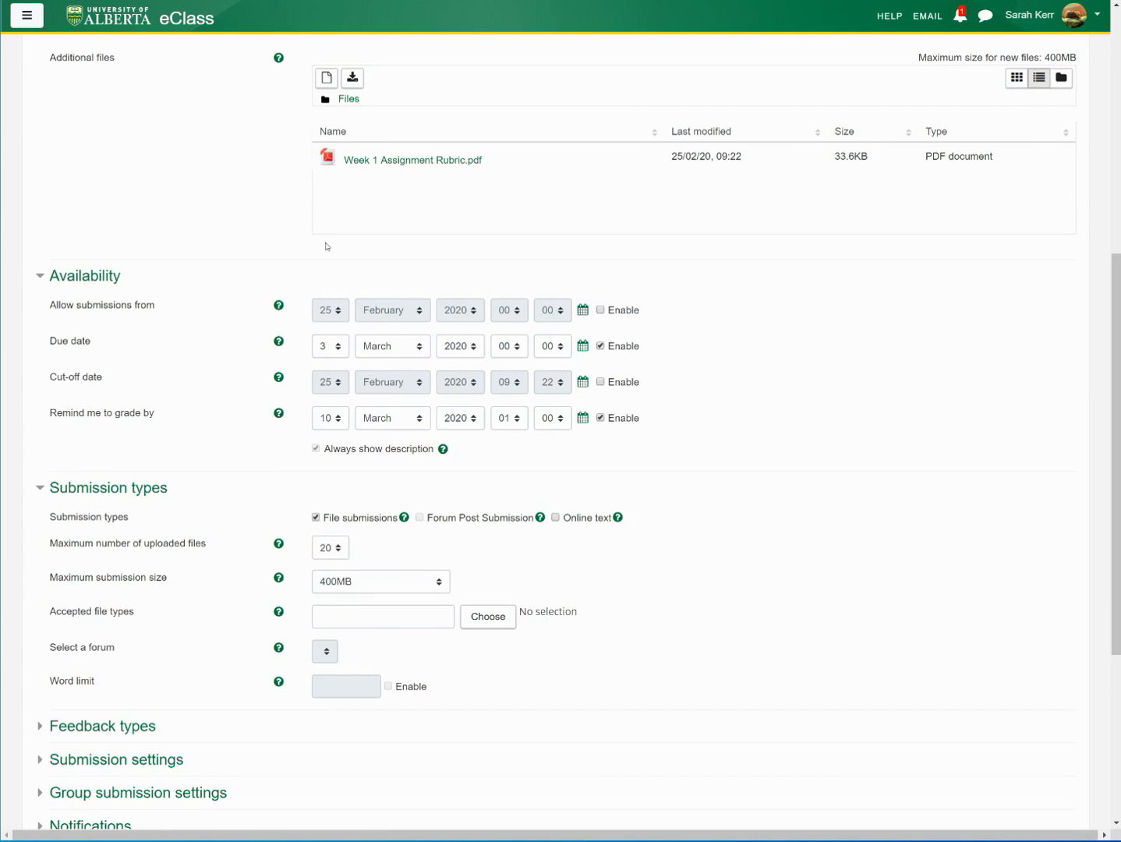
Step: Set the hour of the assignment's due date to 17
scroll(196, 229, up, 5)
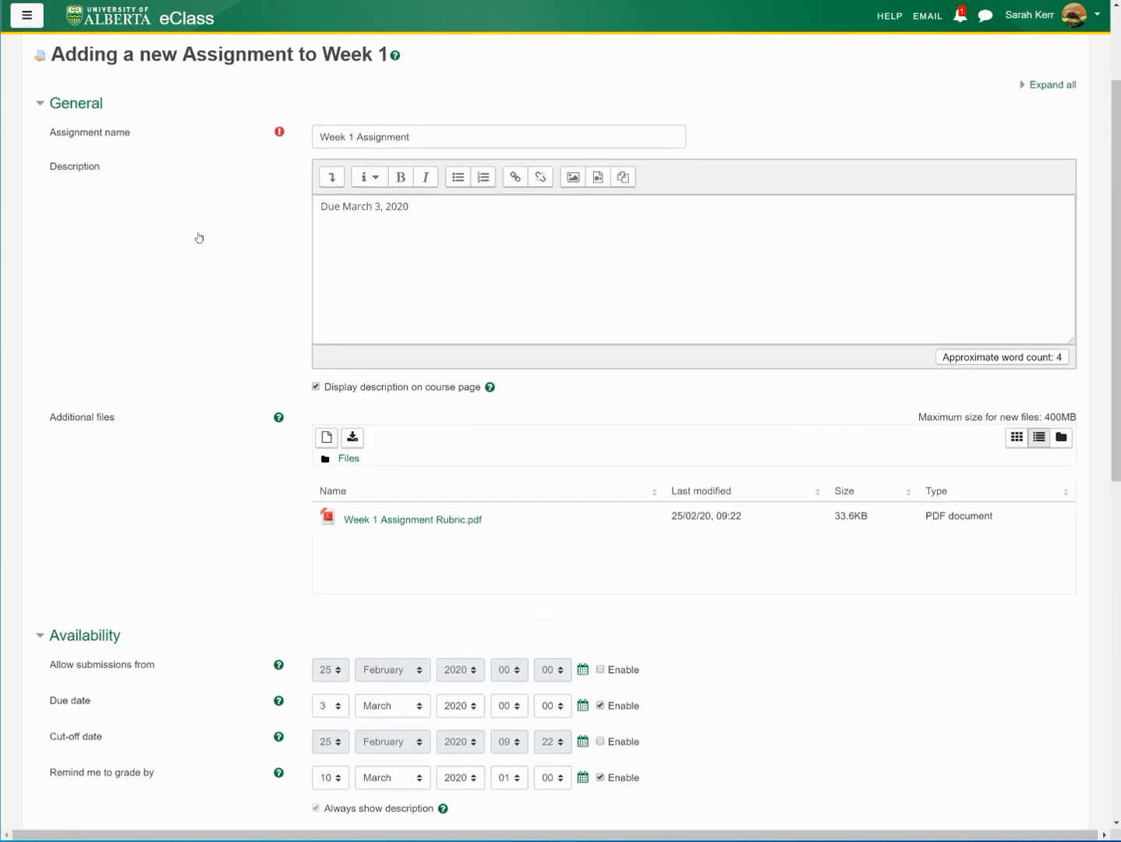
scroll(199, 241, down, 4)
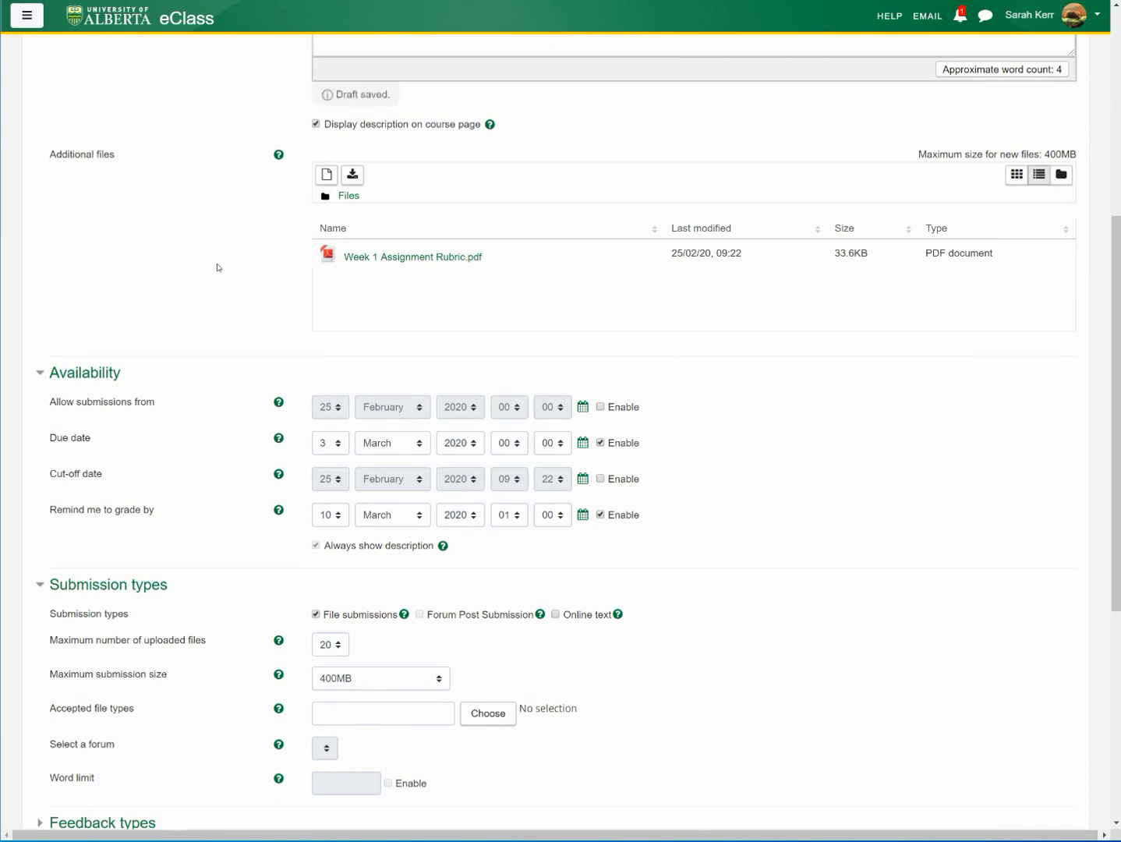
click(508, 443)
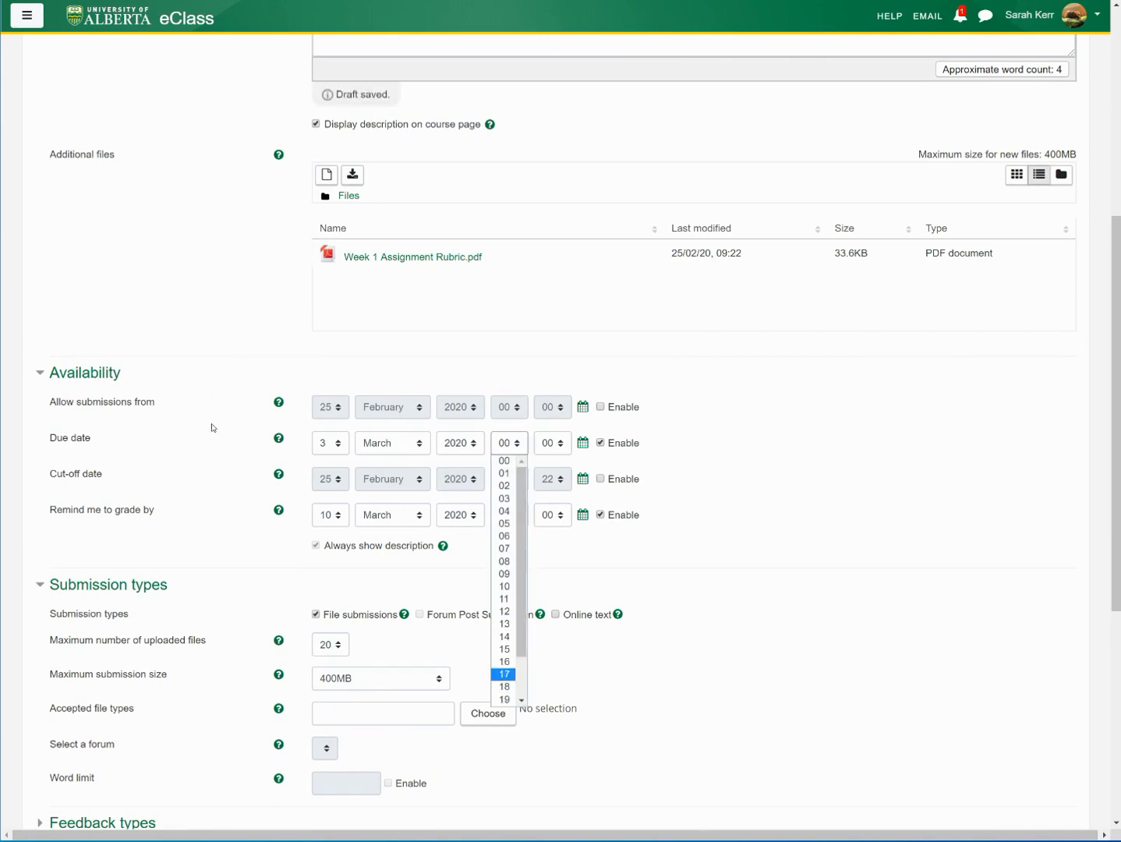
key(Return)
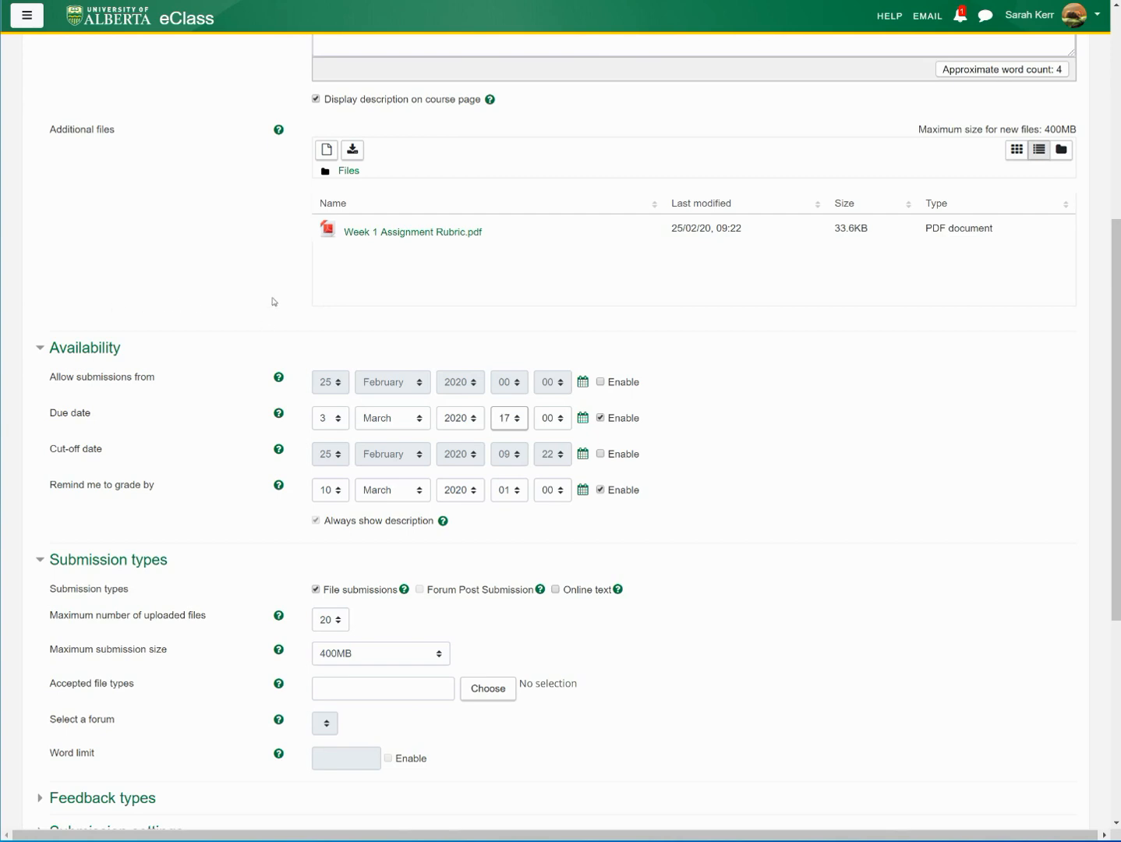
Step: Disable the "Remind me to grade by" date and keep the due date enabled
click(599, 490)
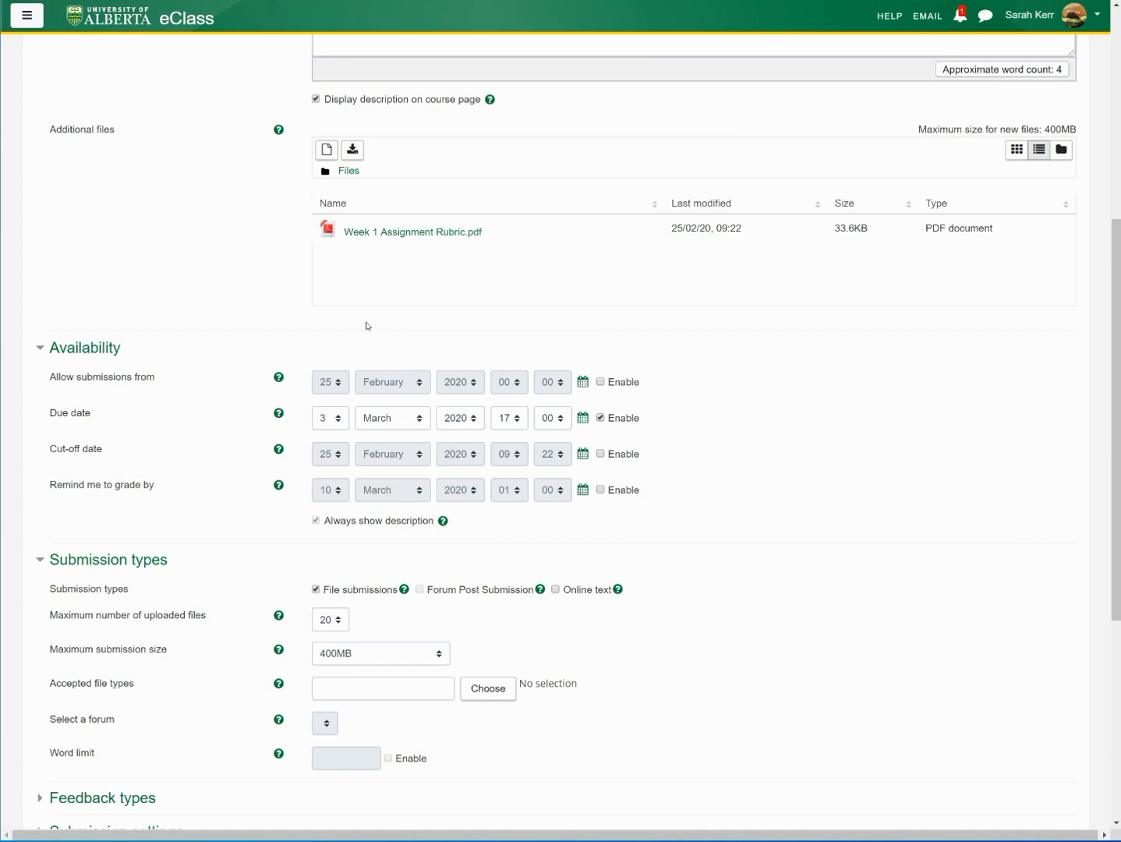
key(space)
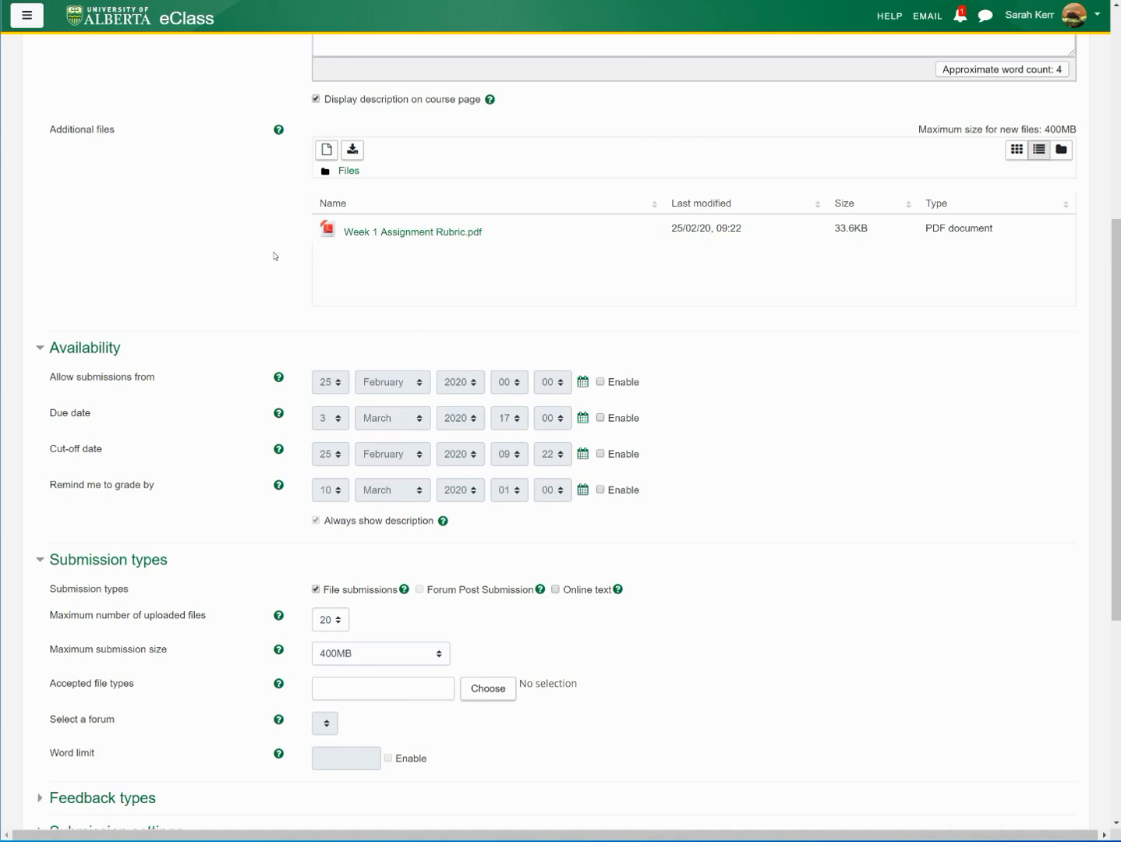
key(space)
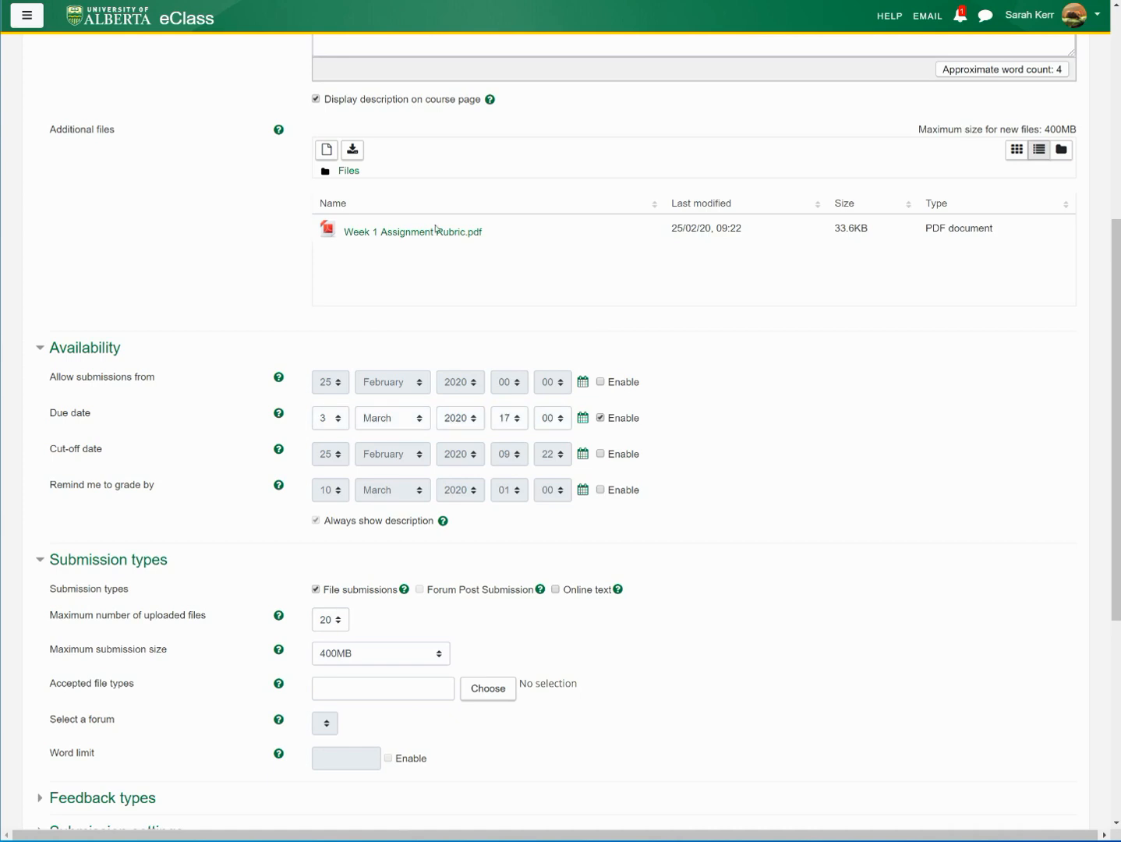
Step: Set the maximum number of uploaded files to 1
scroll(261, 453, down, 2)
scroll(296, 339, down, 3)
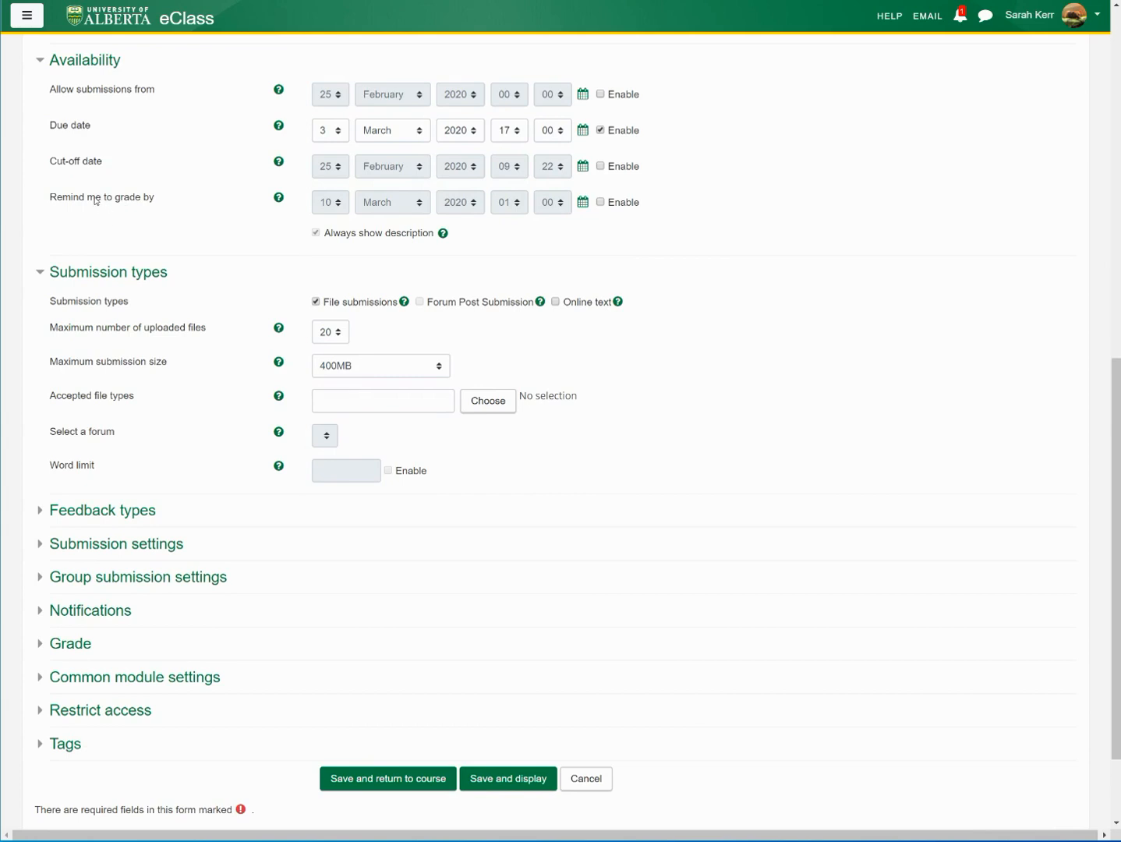
click(331, 332)
click(330, 351)
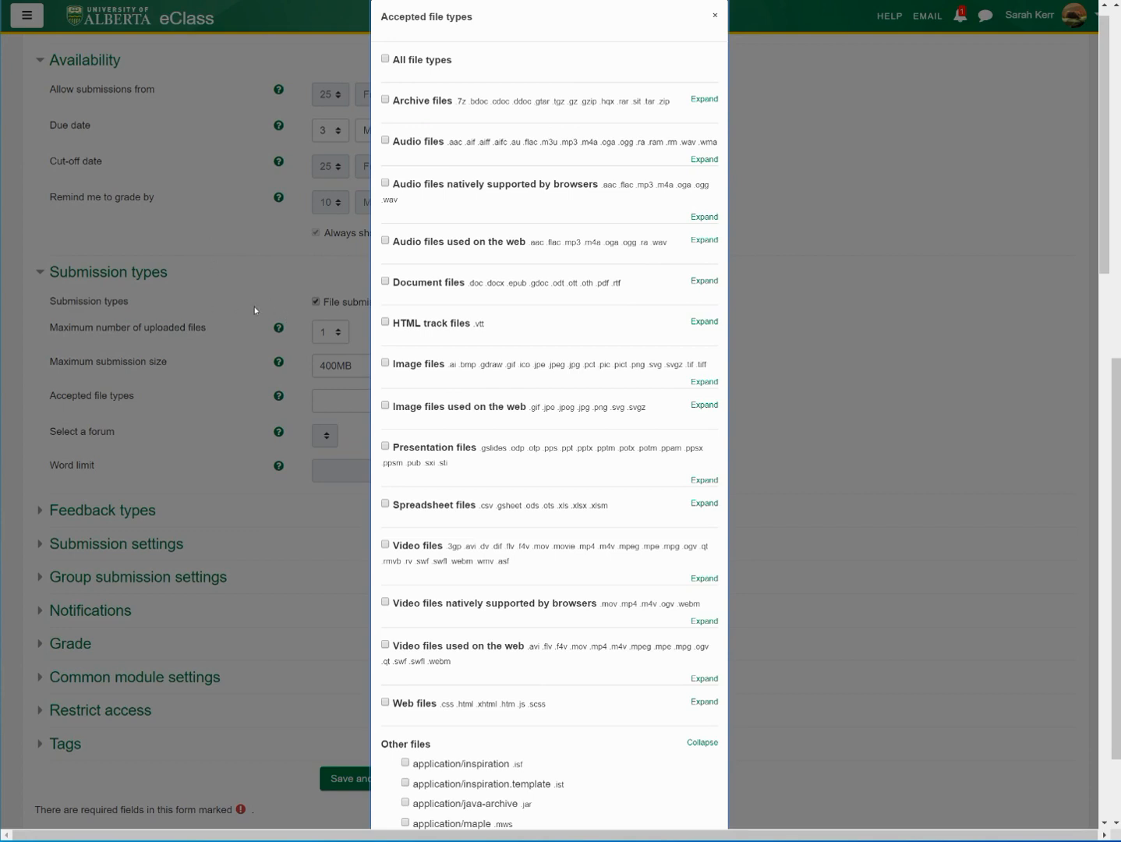
Step: Restrict the accepted file types to PDF document, Word 2007 document and Word document, and save the selection
scroll(217, 414, down, 1)
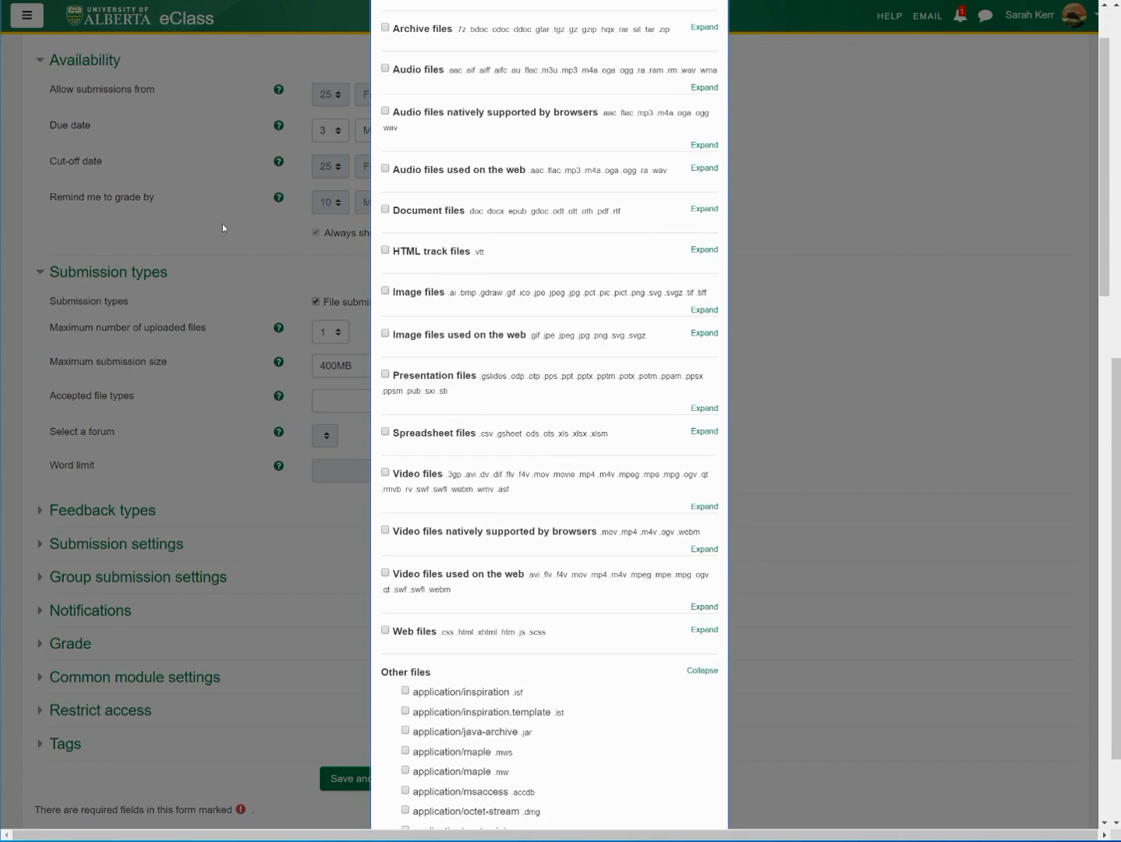
scroll(196, 277, down, 3)
scroll(202, 280, up, 3)
click(386, 209)
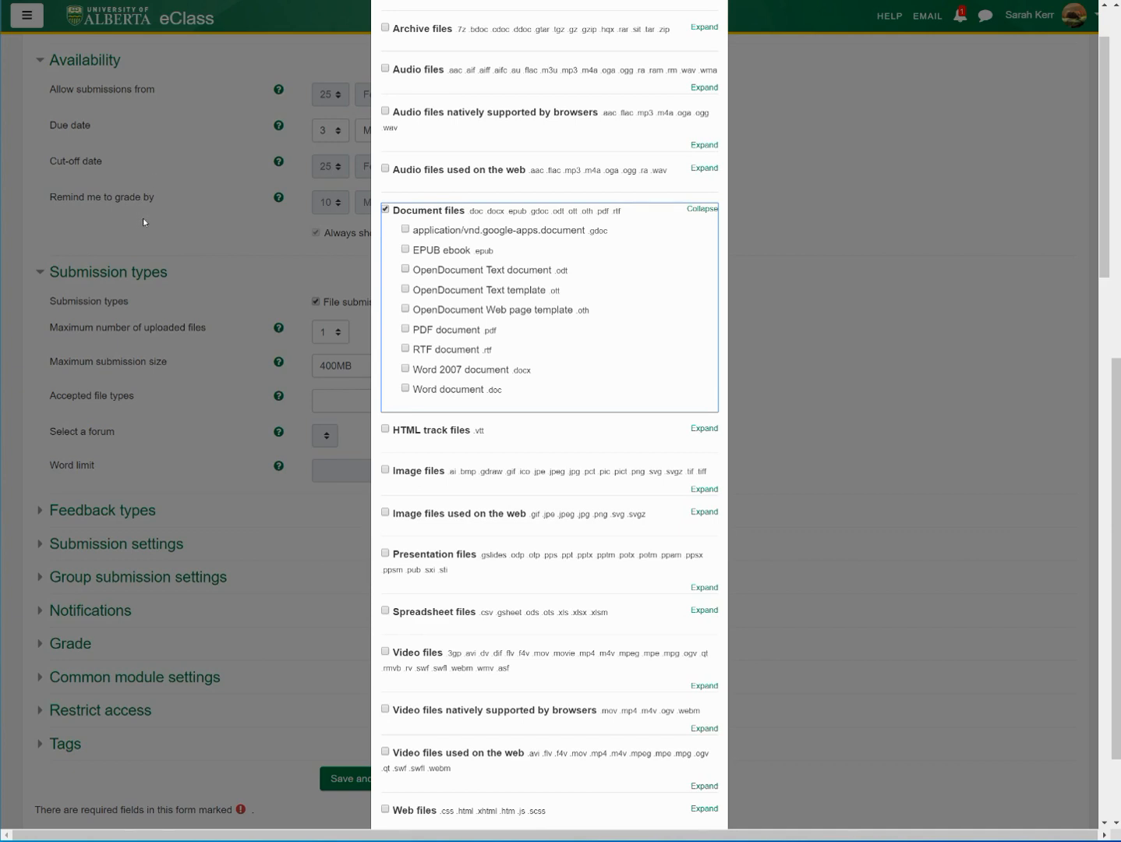
click(406, 328)
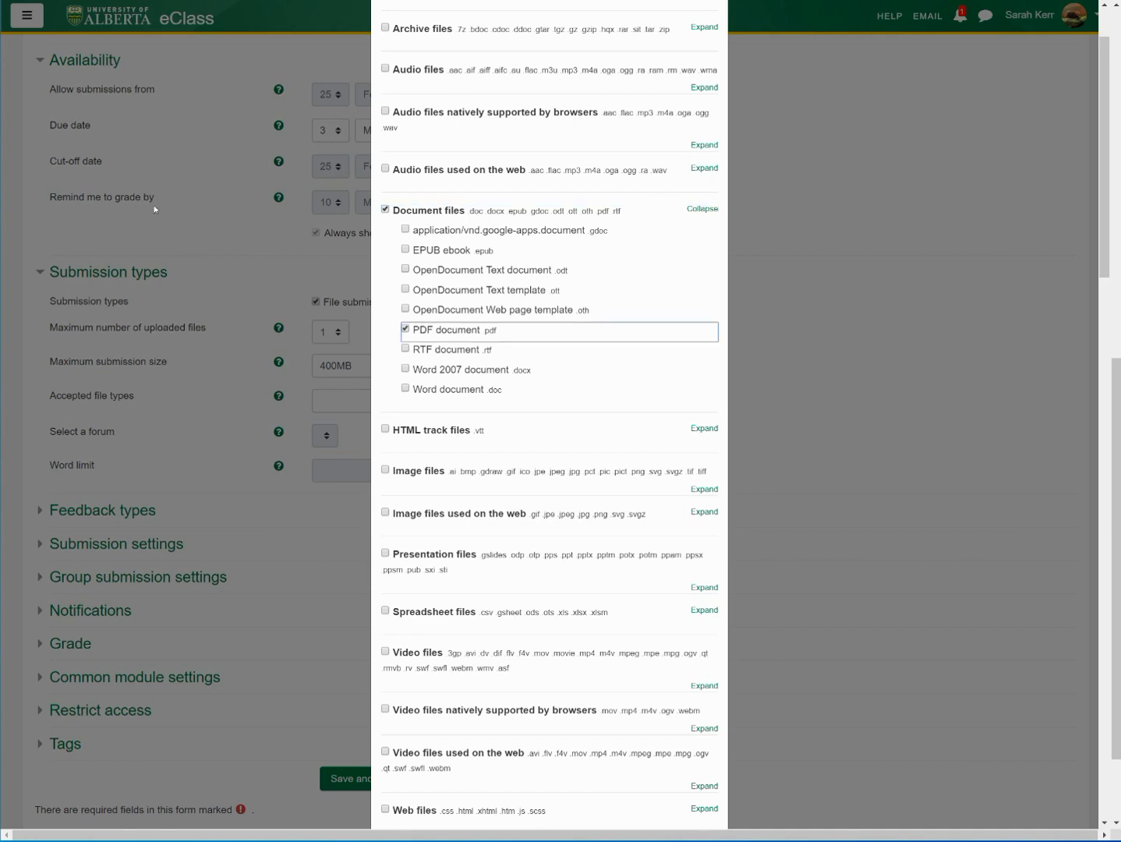
click(406, 368)
key(Tab)
key(space)
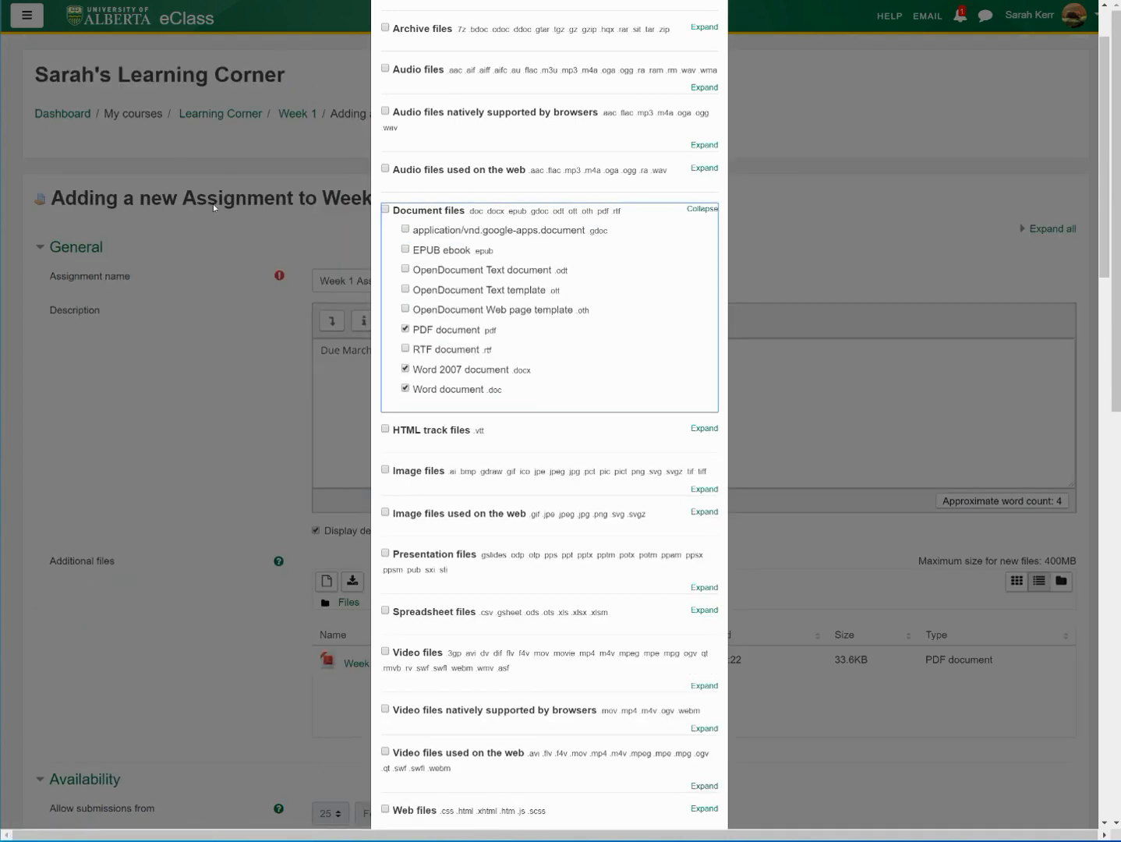
scroll(234, 220, down, 10)
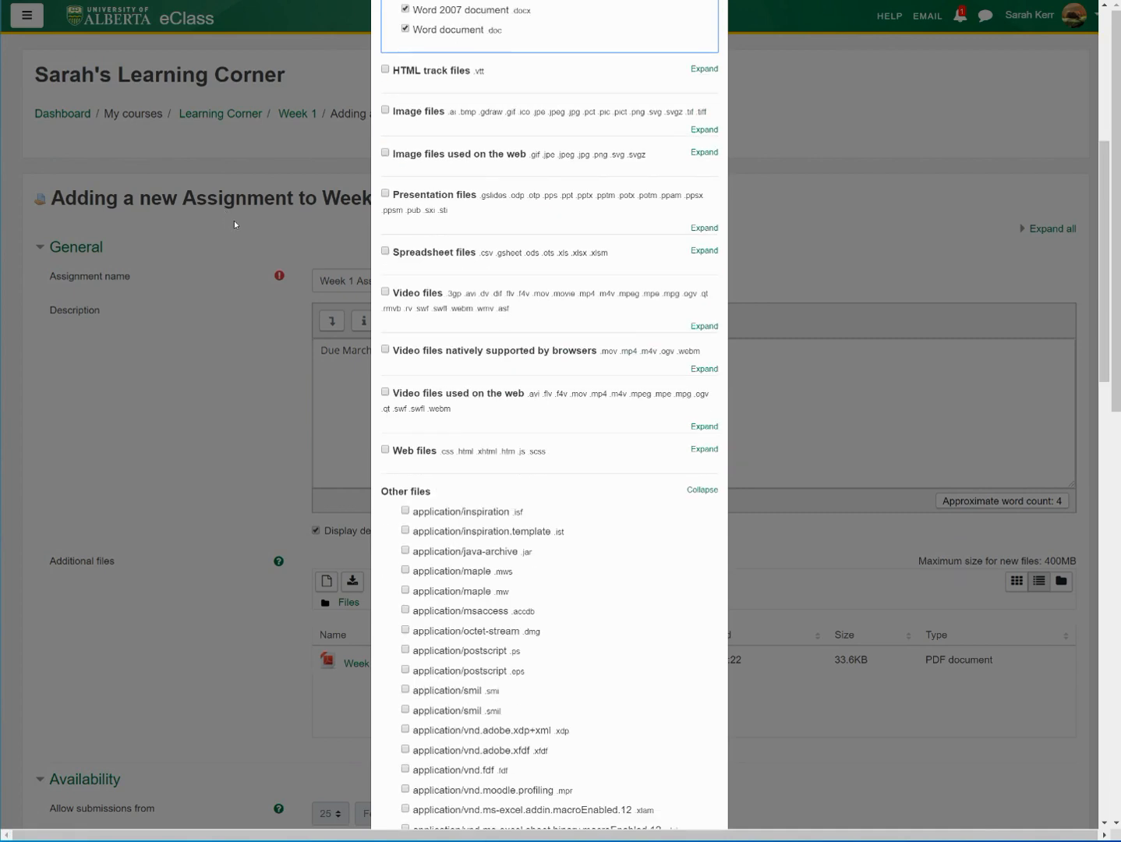
scroll(243, 221, down, 12)
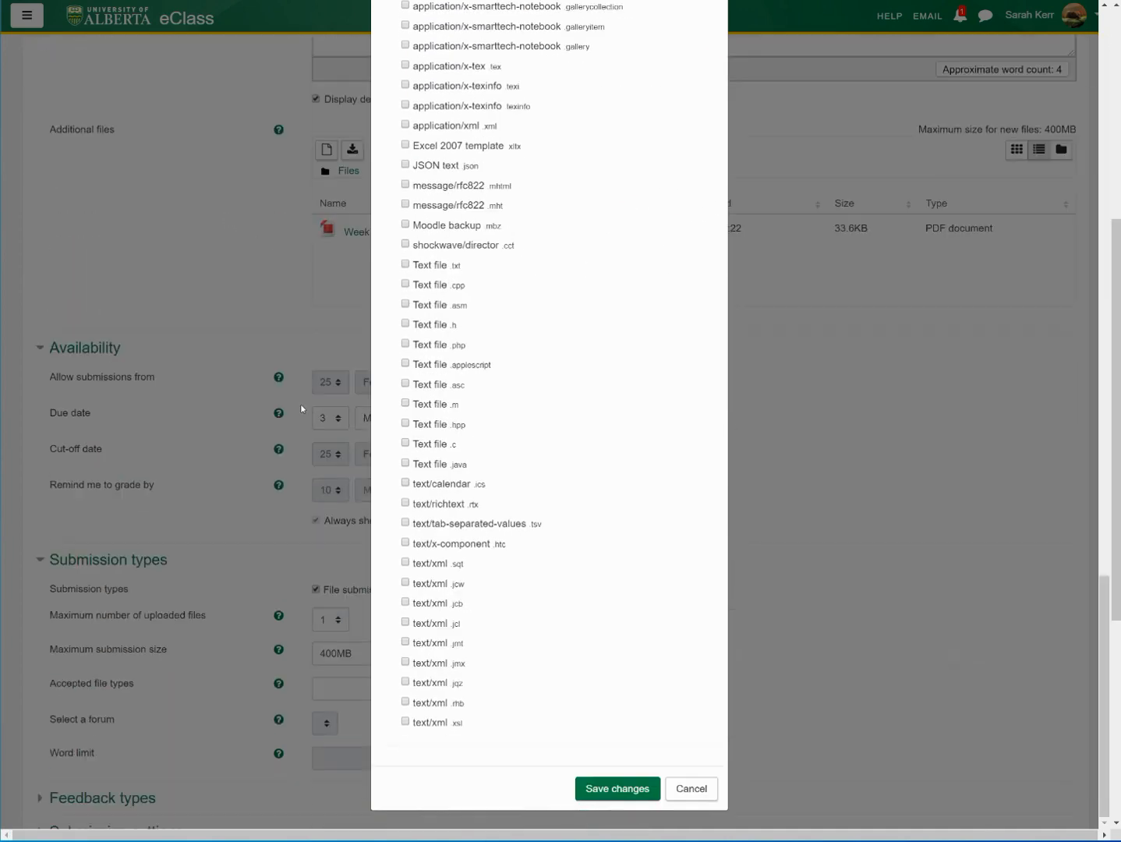
click(617, 789)
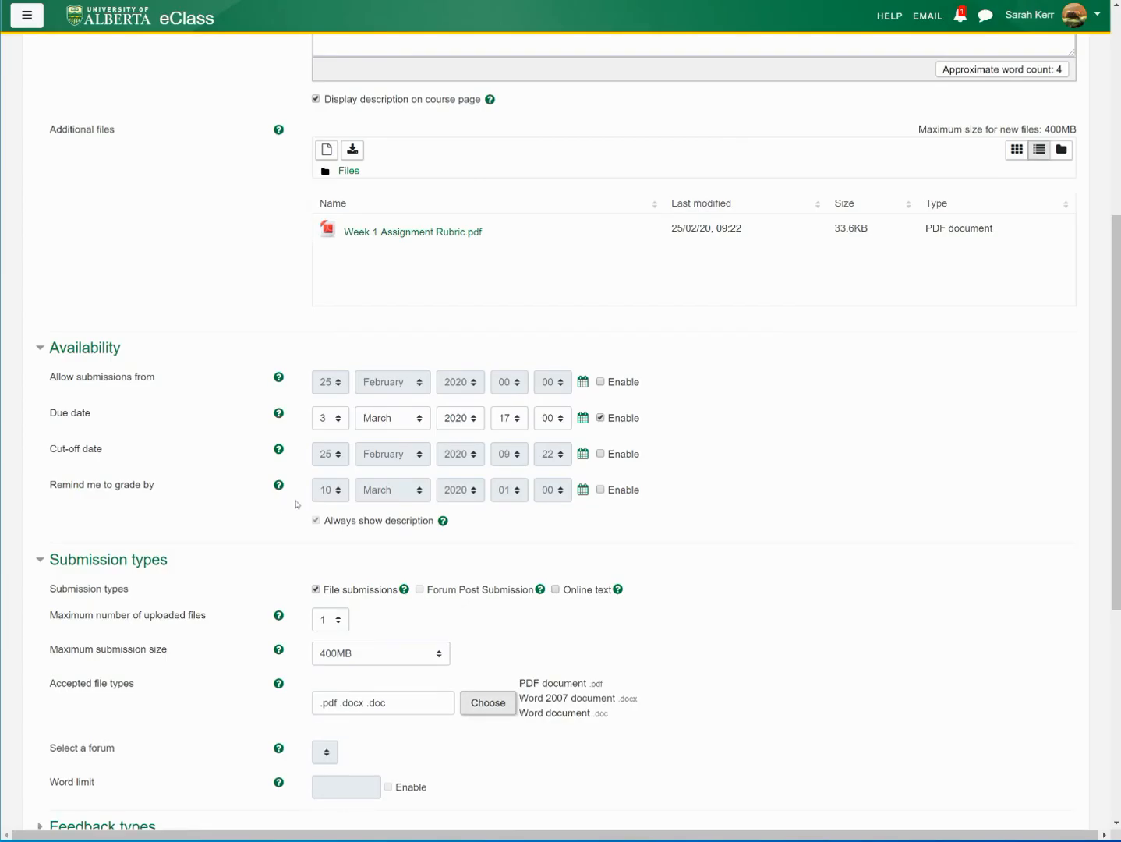
Step: Expand the Feedback types and Submission settings sections to examine their options
scroll(357, 367, down, 2)
scroll(359, 367, down, 3)
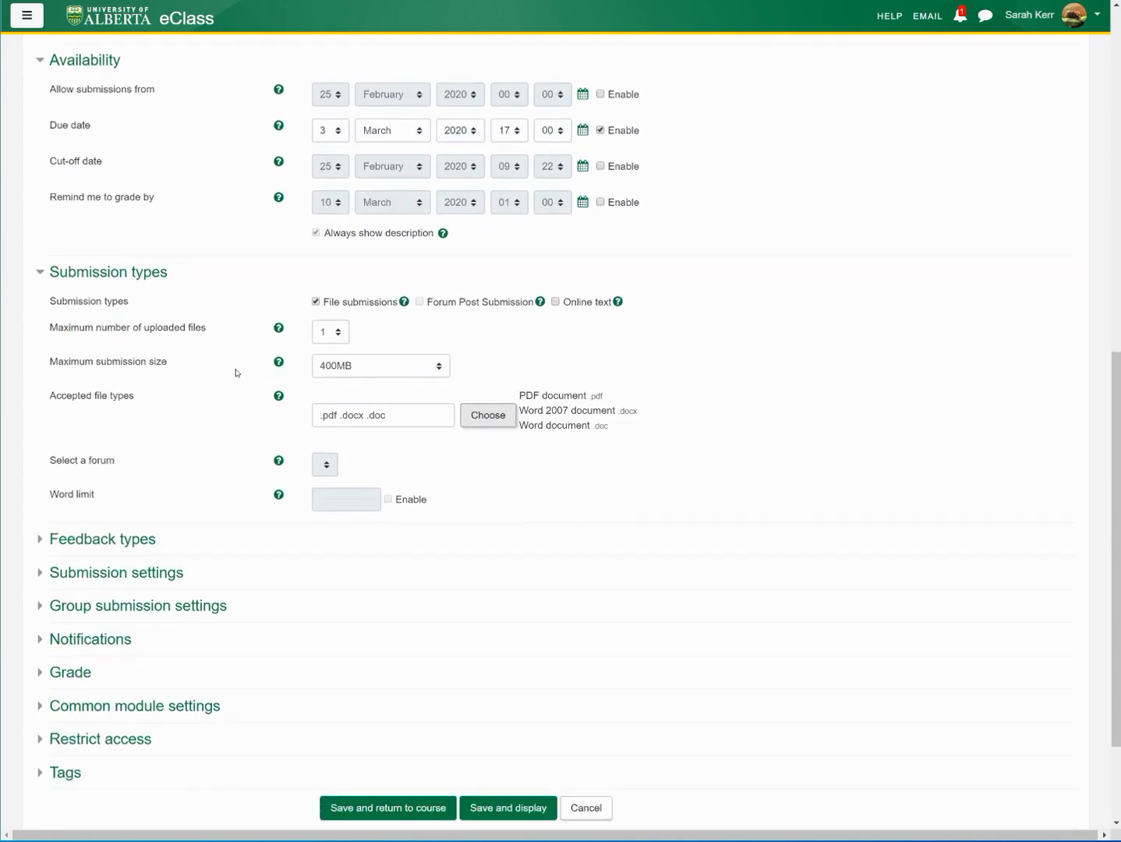
click(103, 467)
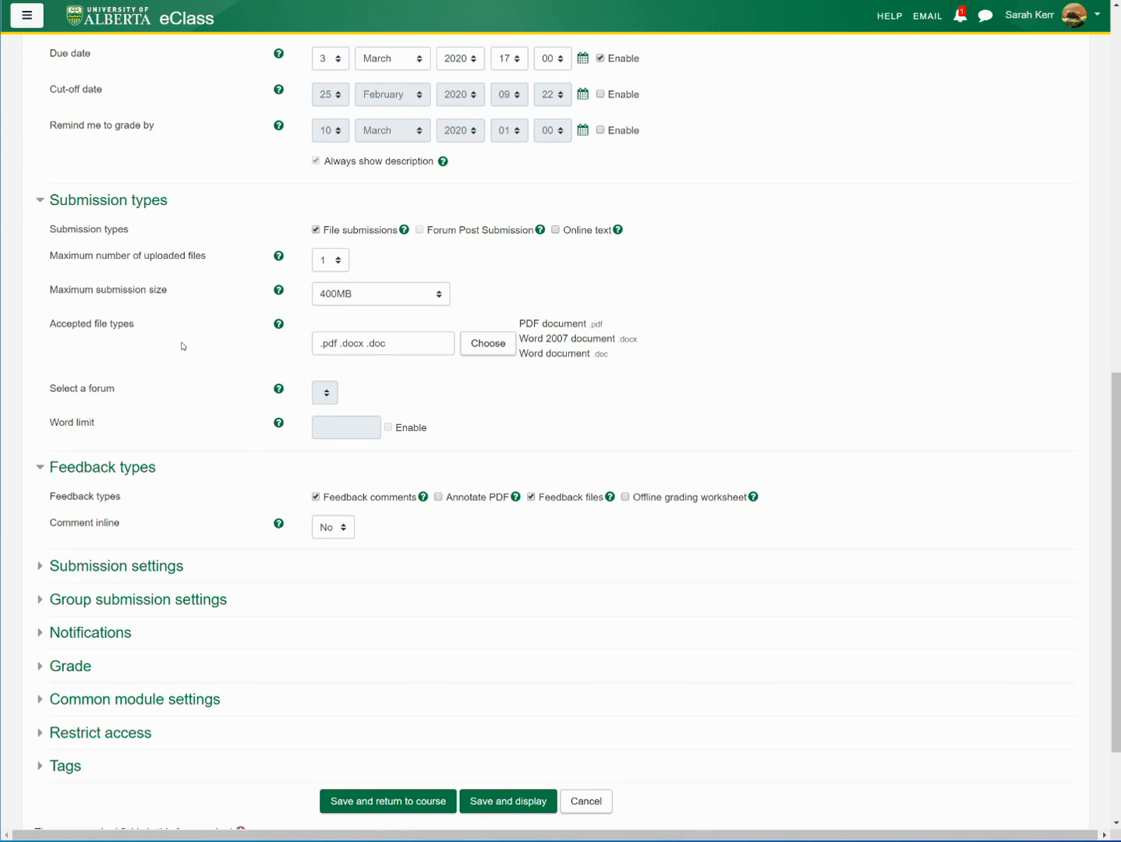
scroll(120, 328, down, 1)
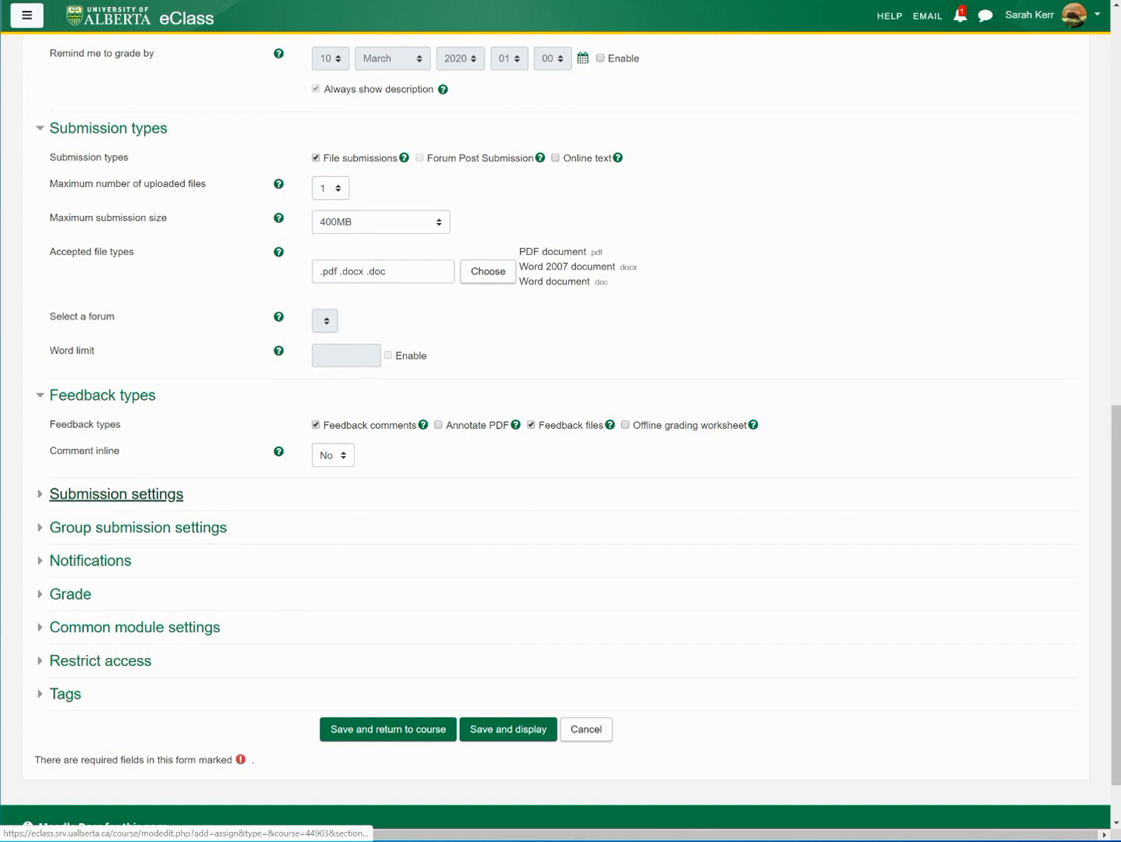
click(116, 493)
scroll(214, 318, down, 1)
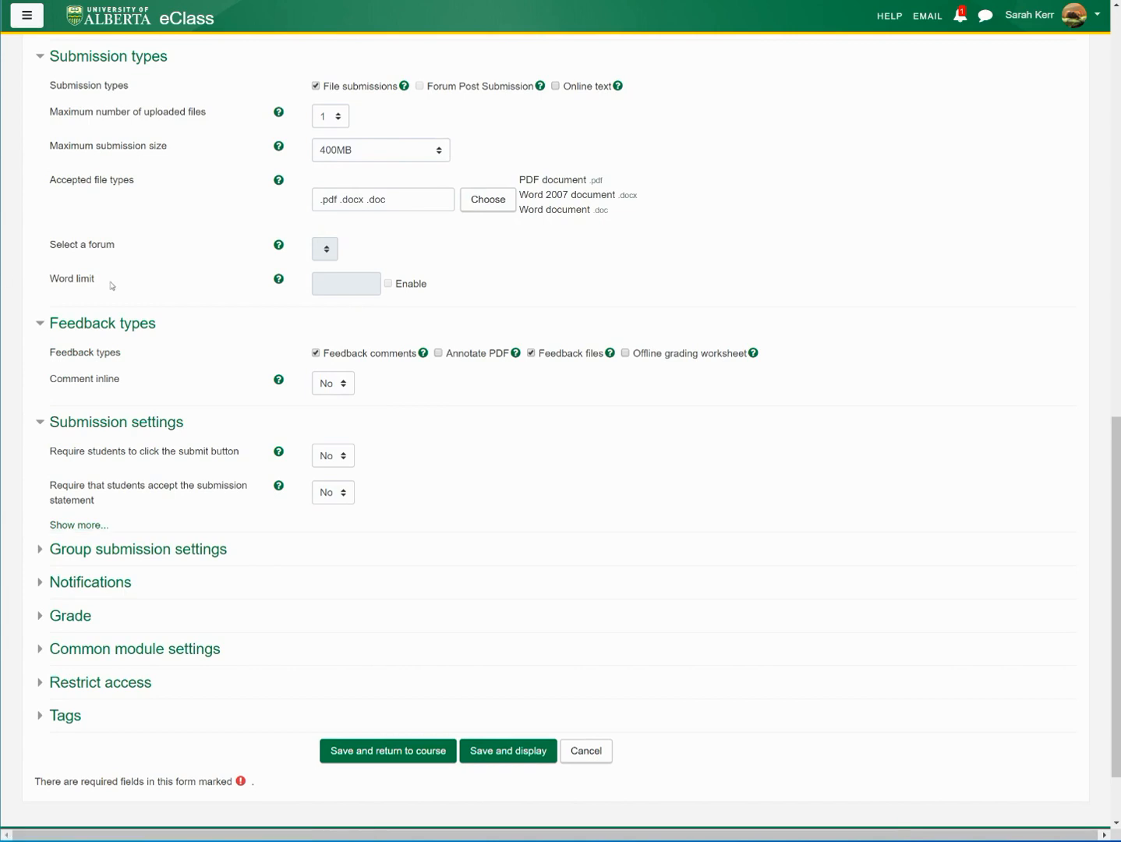
click(332, 457)
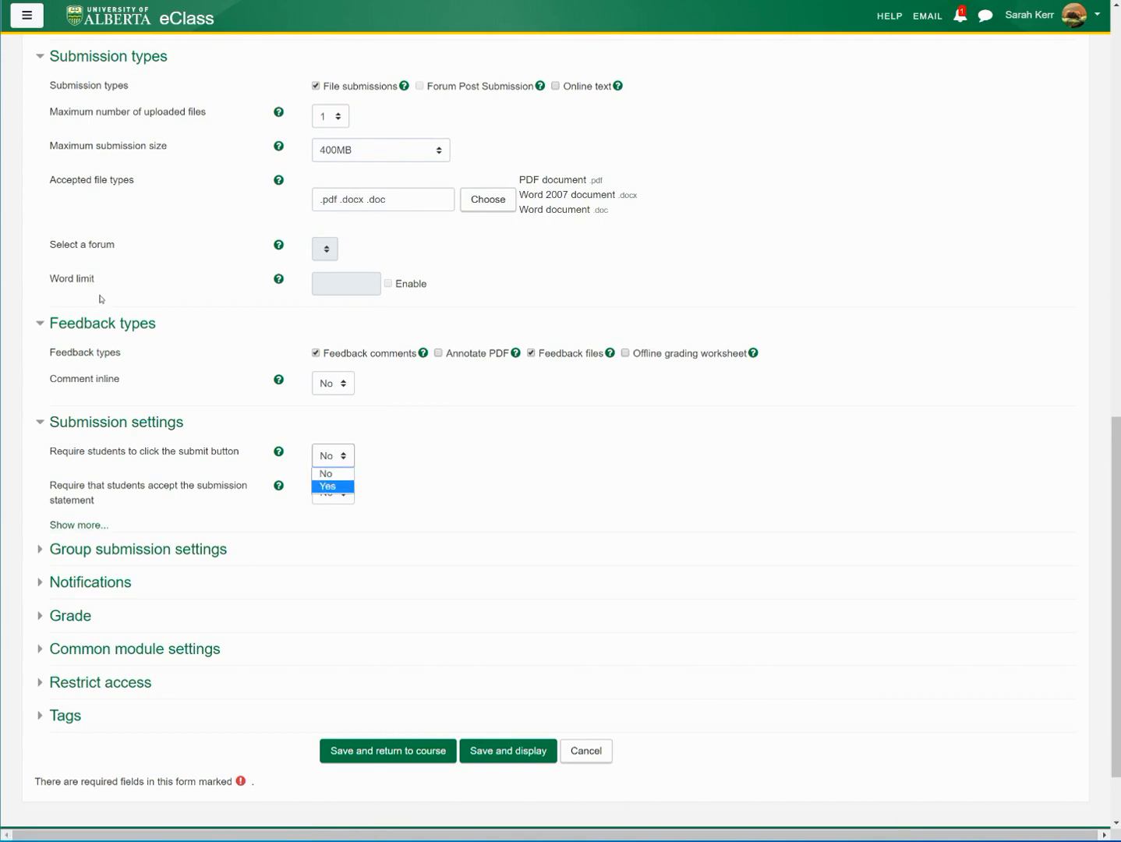
click(98, 296)
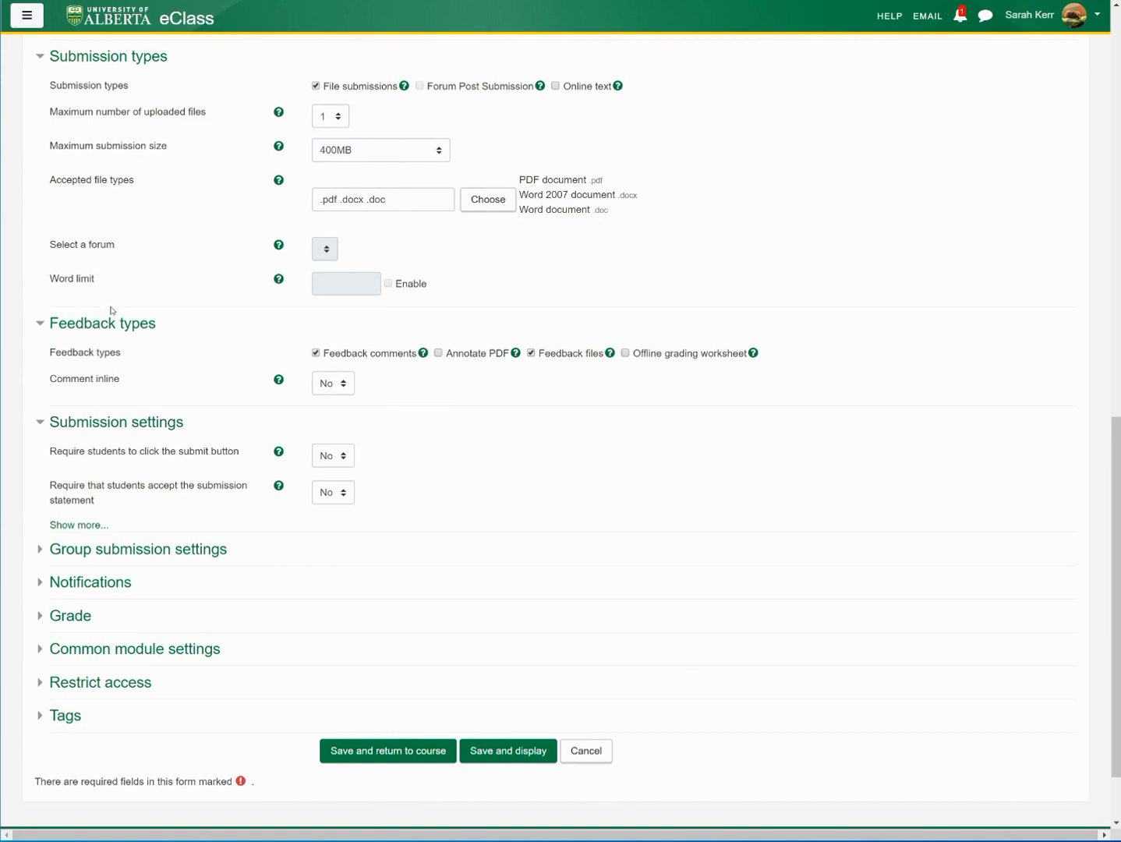
Step: Expand the group submission settings, let students submit in groups, and choose Test Grouping as the grouping for student groups
scroll(141, 312, down, 2)
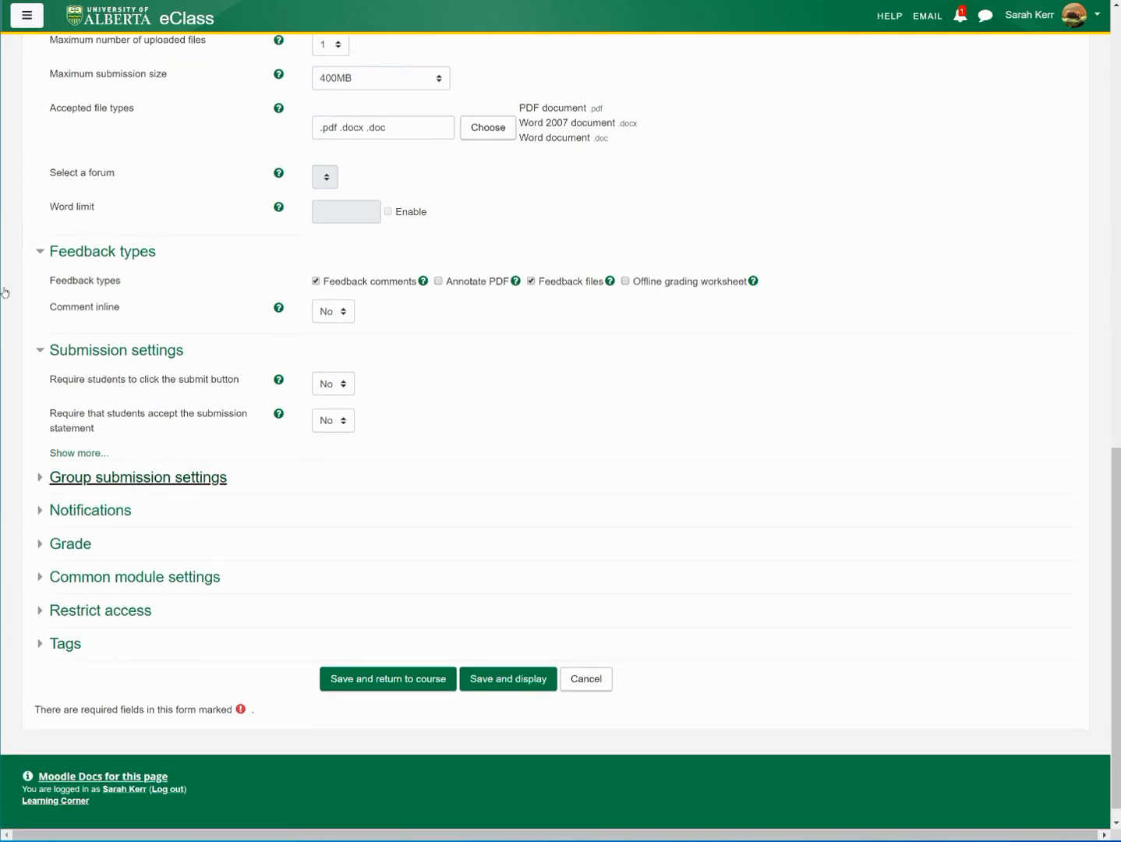
click(139, 478)
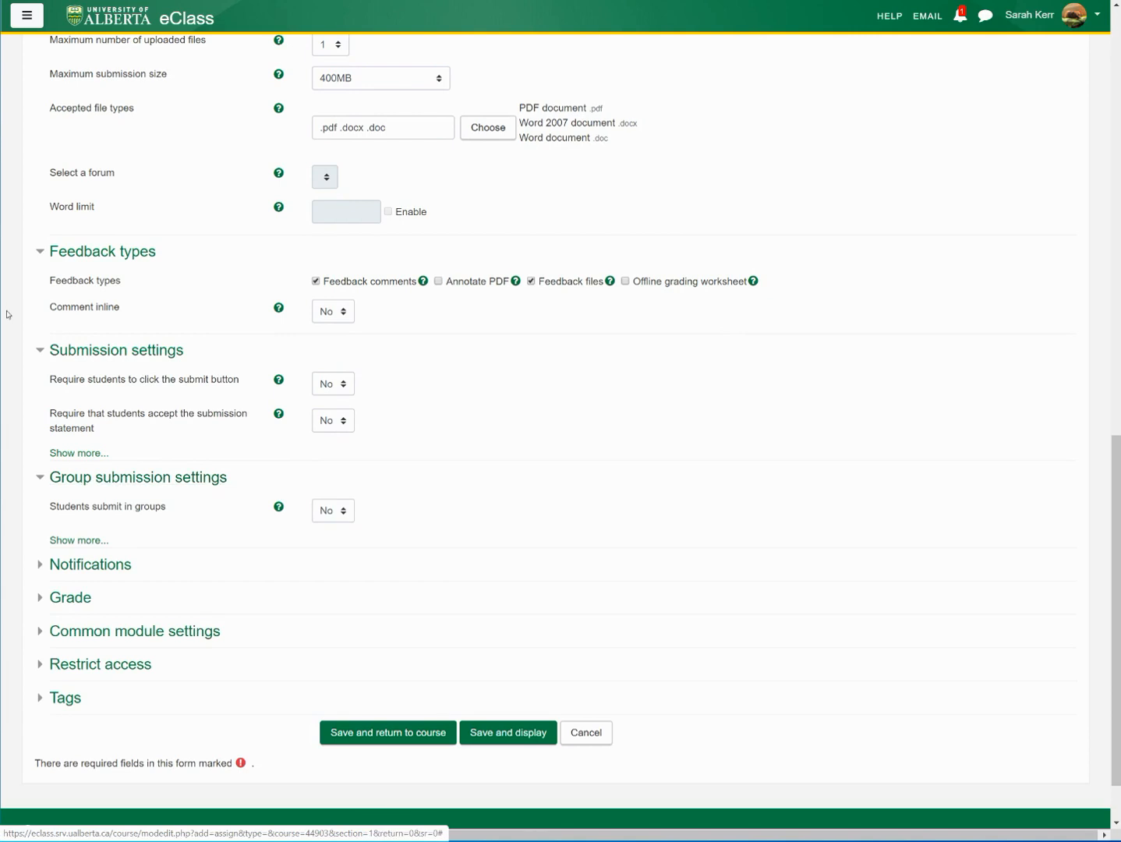
click(79, 541)
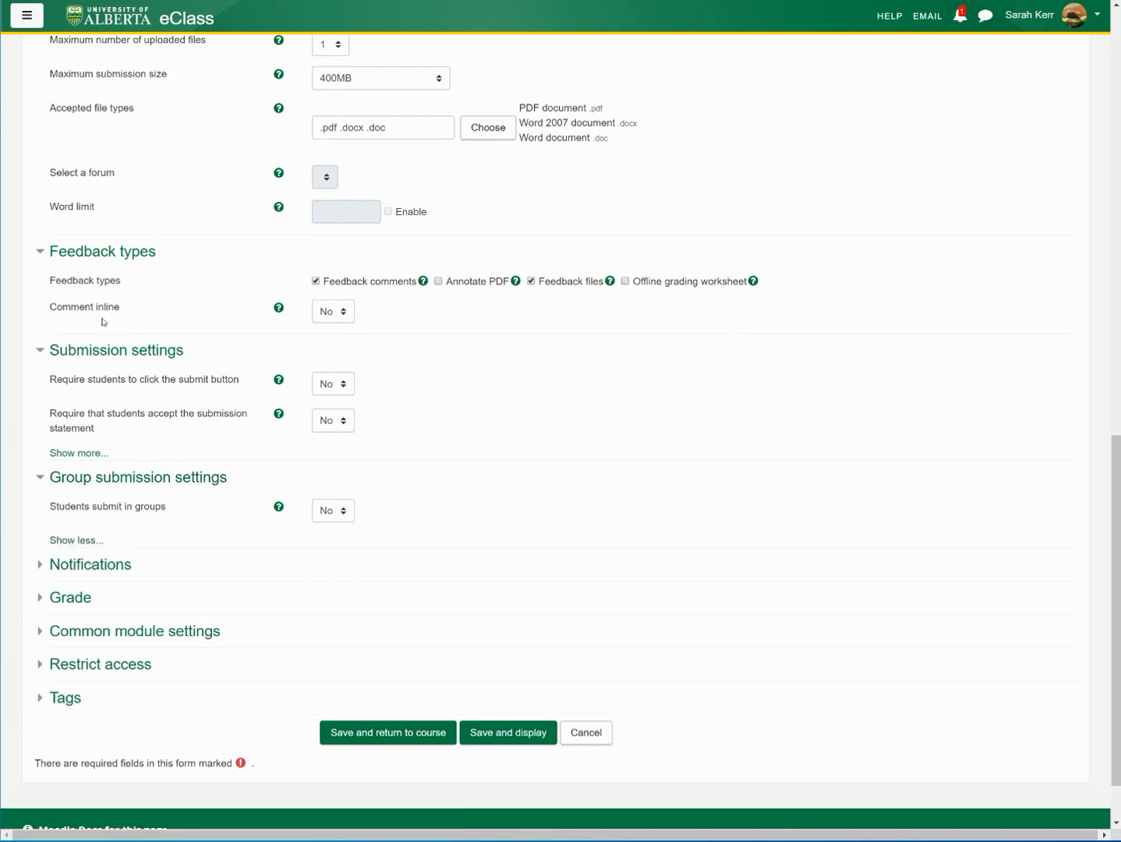
click(333, 510)
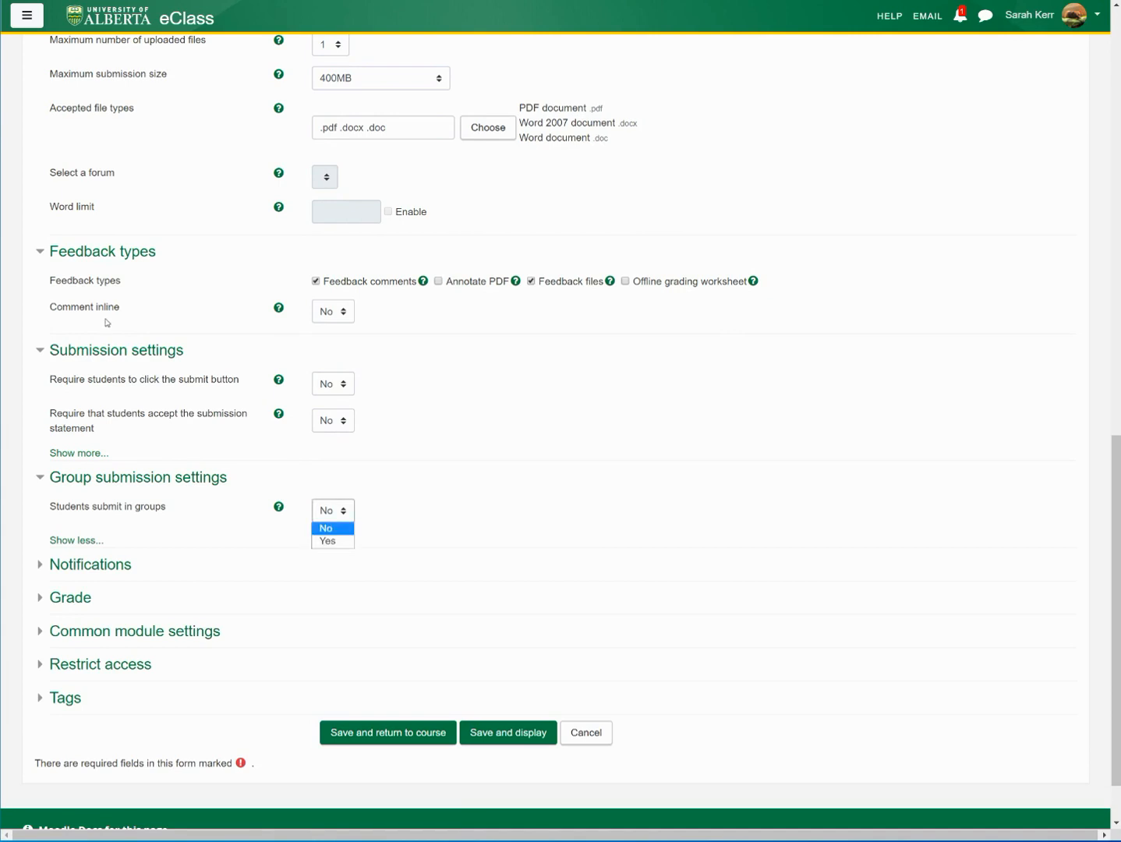
click(325, 540)
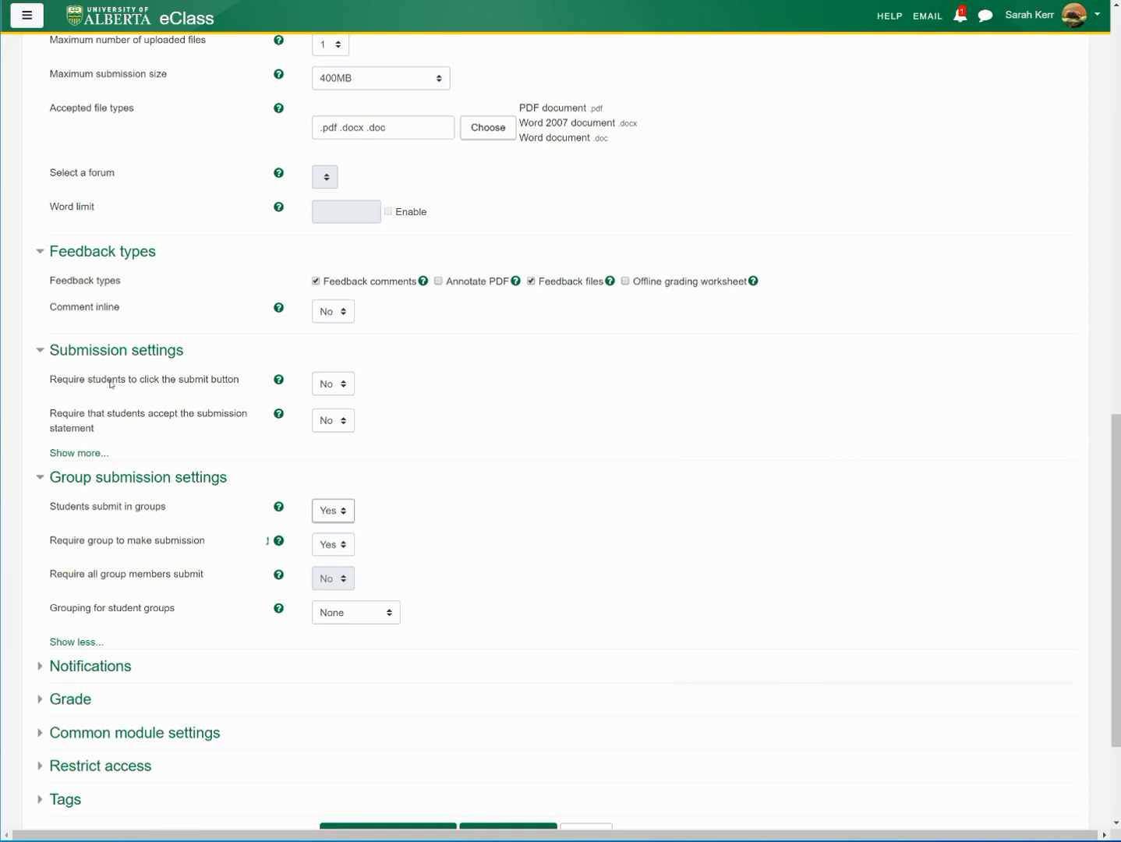
click(355, 613)
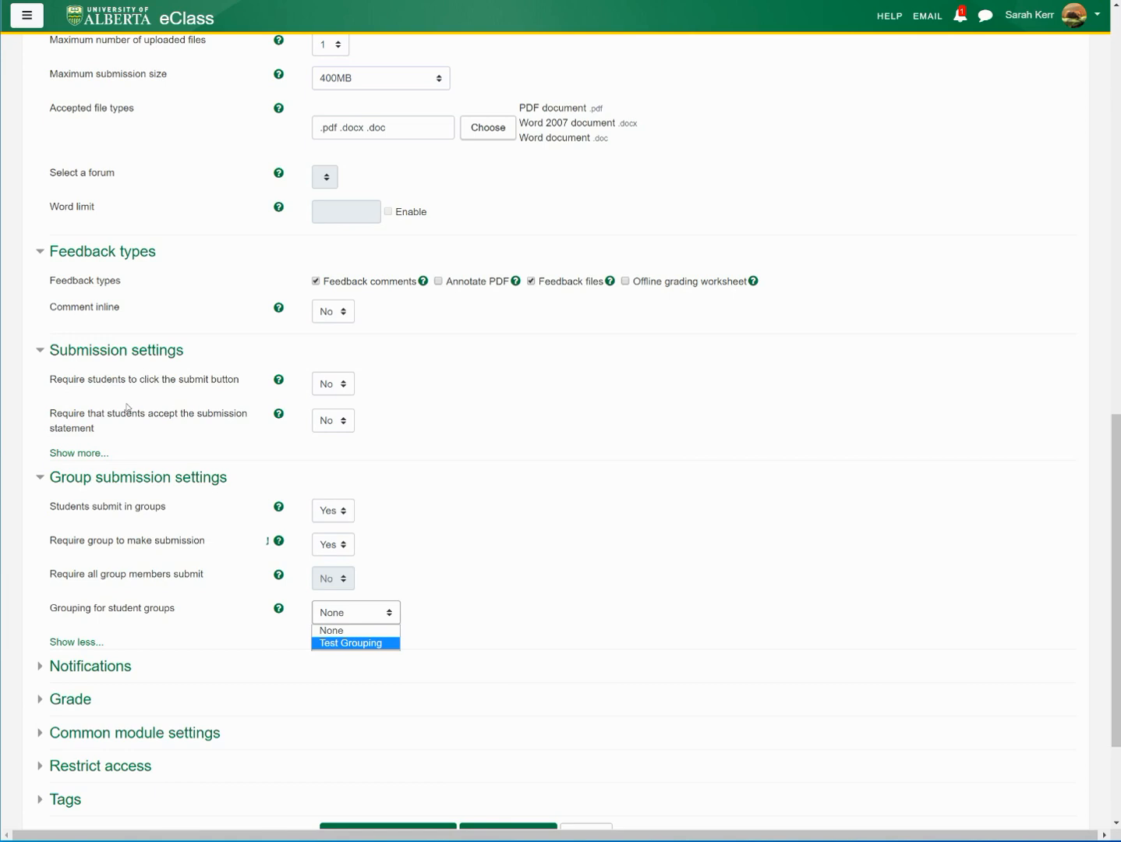
click(356, 642)
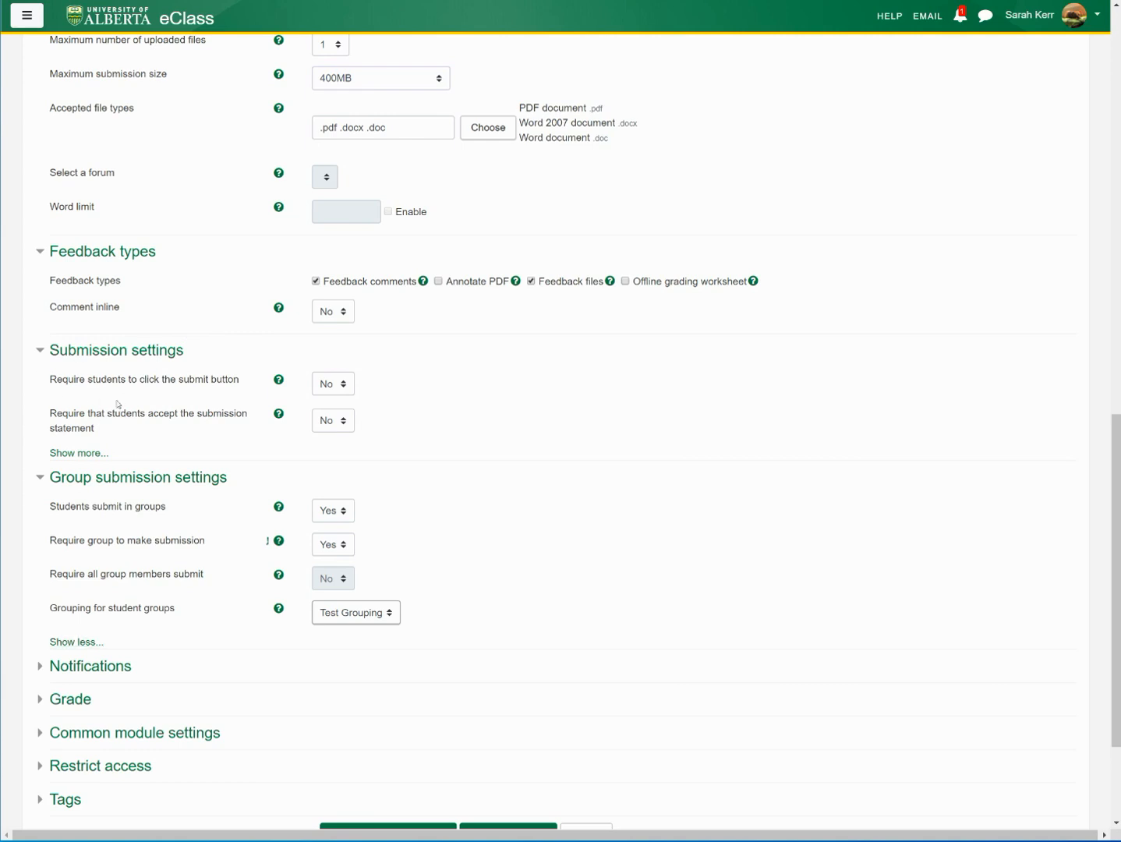
Step: Expand the Notifications section and read the help for the default "Notify students" setting
scroll(86, 667, down, 2)
click(90, 521)
scroll(225, 336, down, 2)
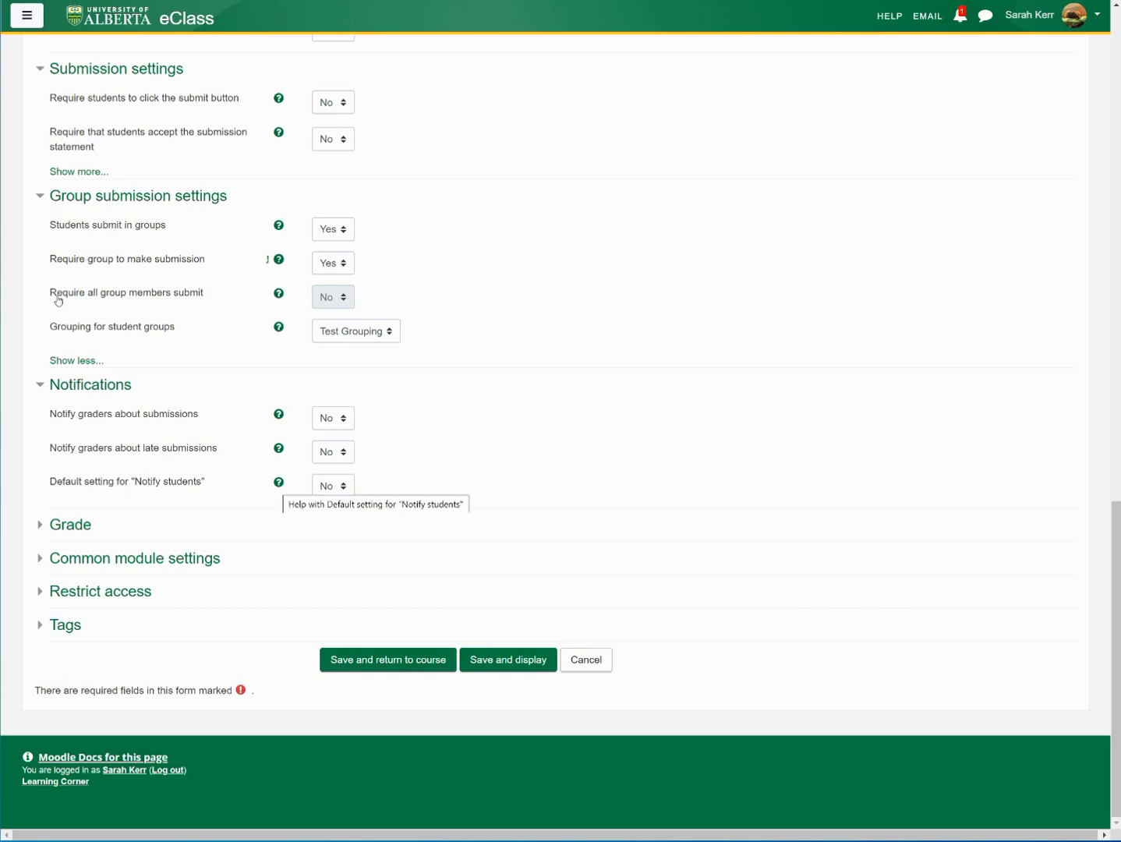
click(279, 482)
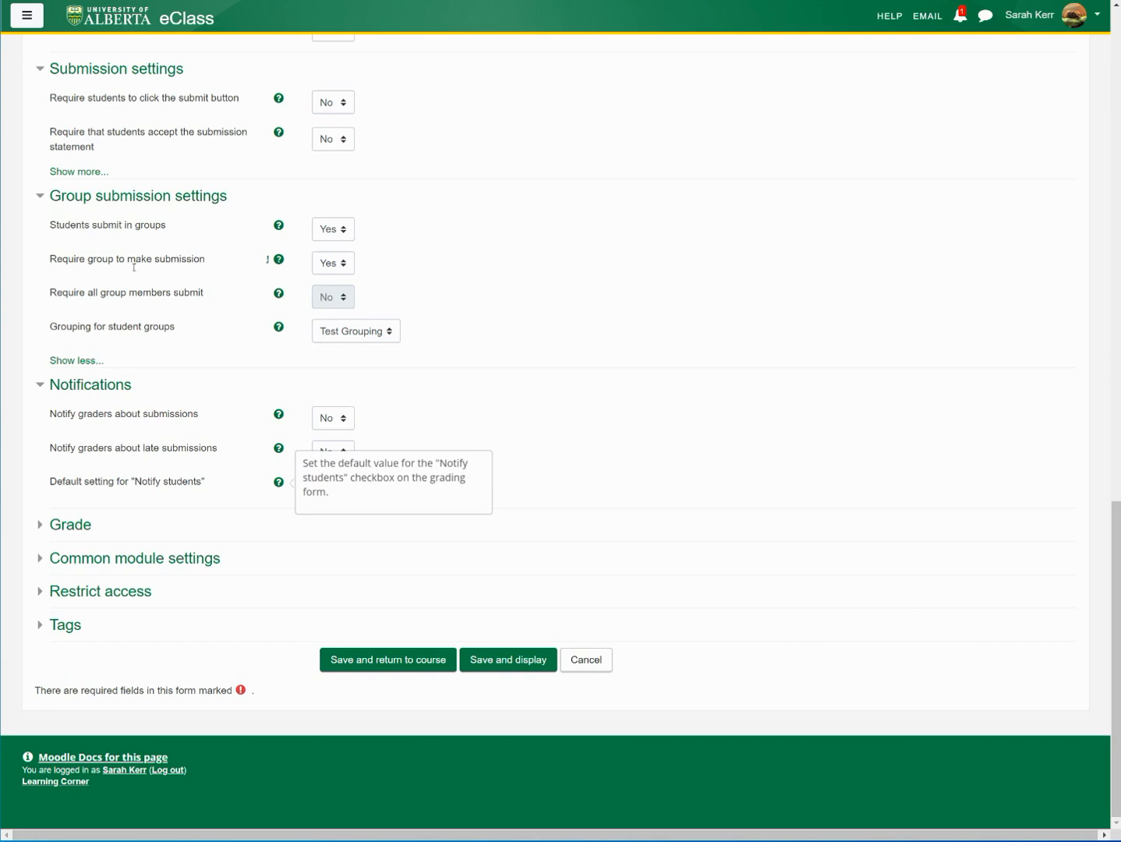
click(233, 255)
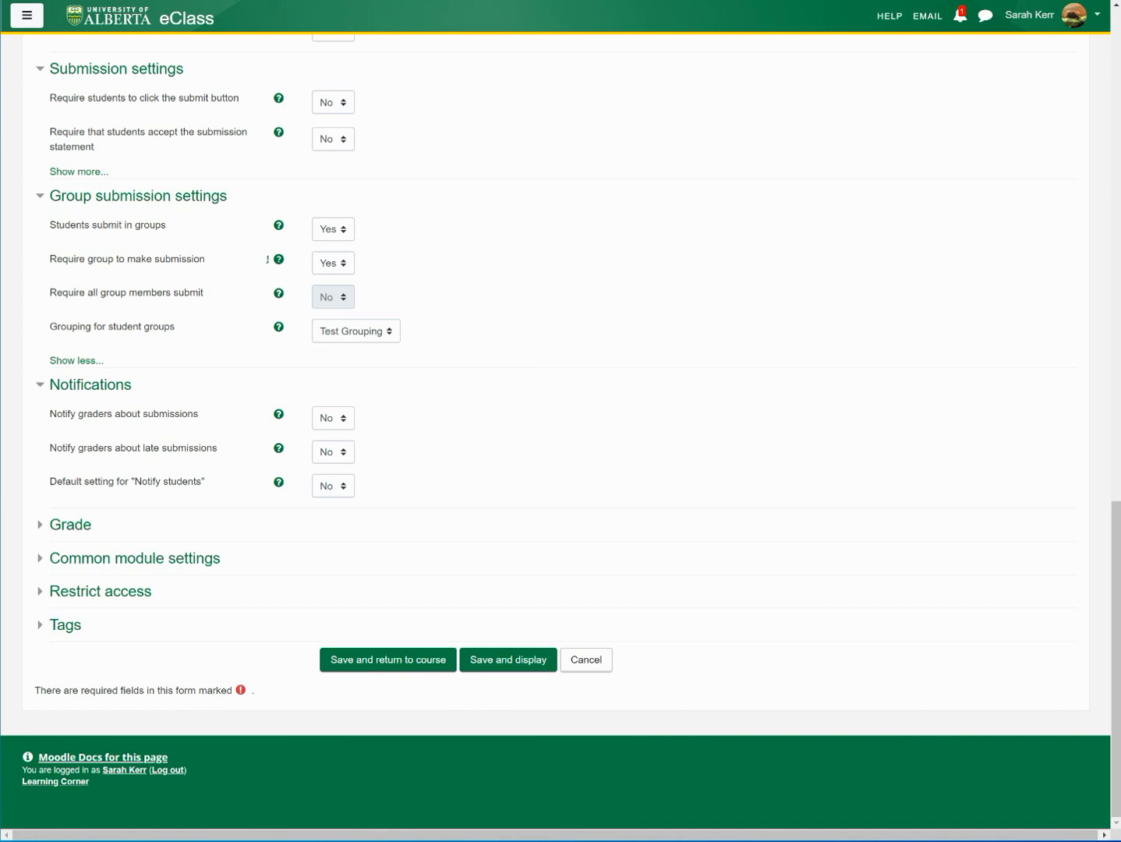
Step: Expand the Grade section and set the grade type to Scale
click(68, 525)
scroll(114, 324, down, 2)
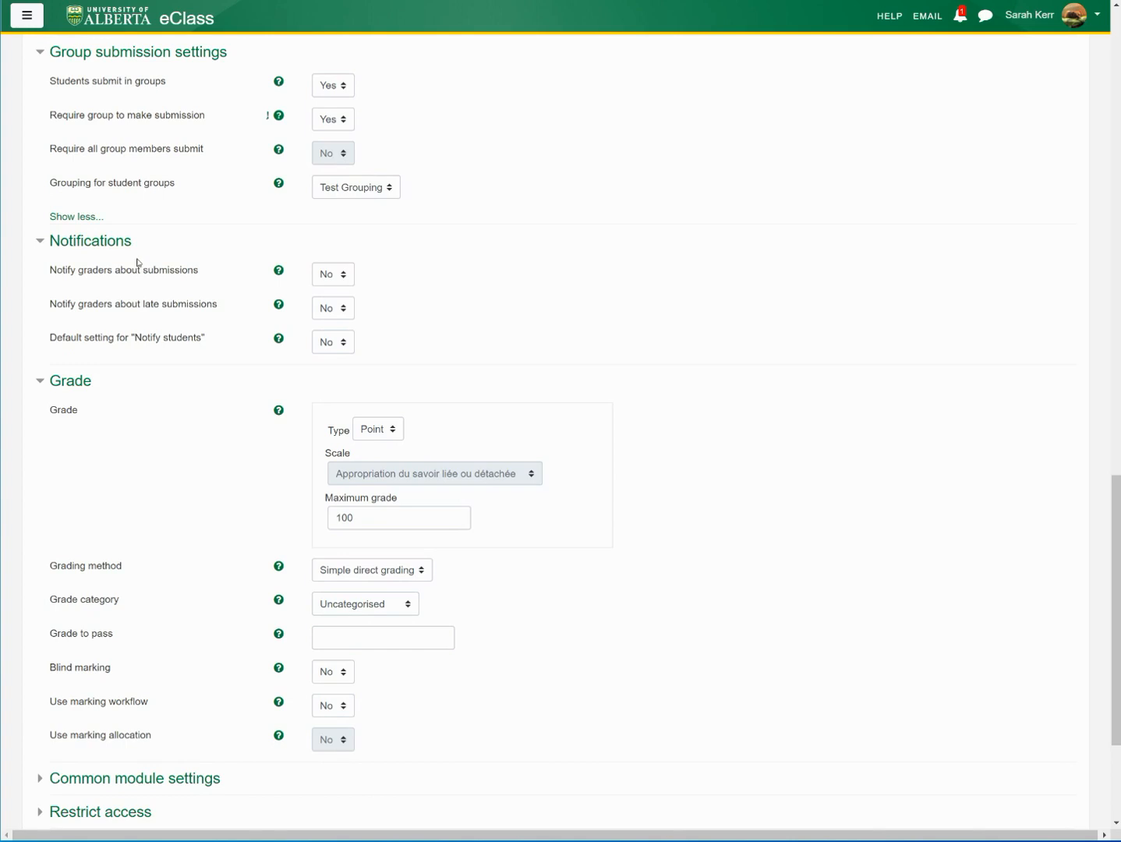
key(Tab)
key(alt+Down)
key(Up)
key(Up)
key(Down)
key(Down)
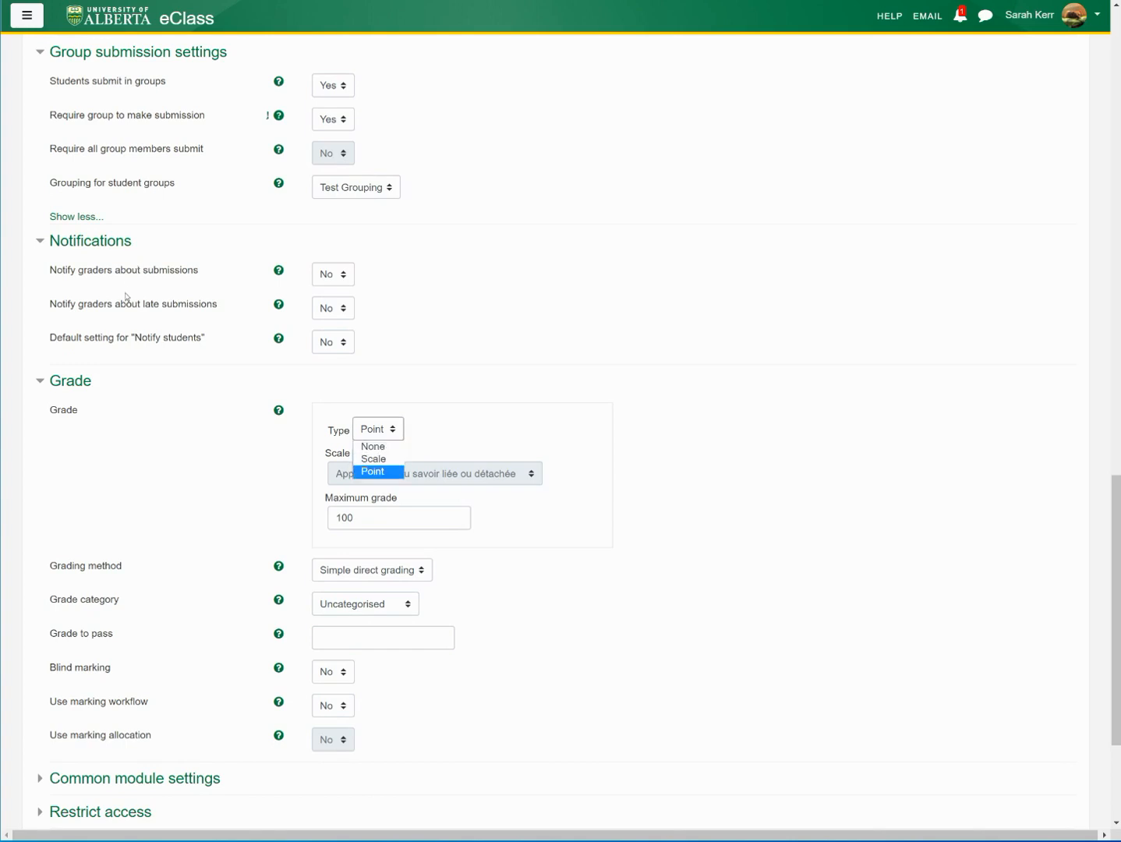
key(Up)
key(Return)
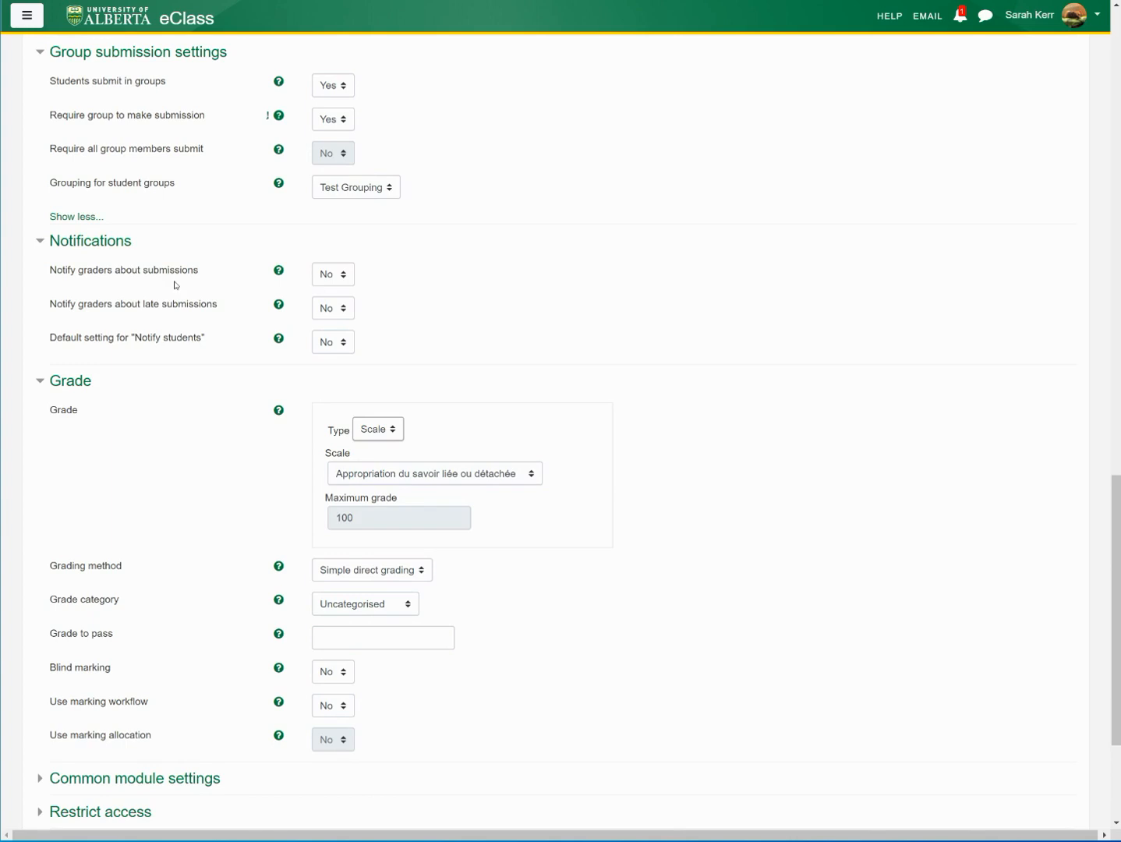
Step: Choose Pass/Fail as the grading scale
key(Tab)
key(alt+Down)
key(Down)
key(Down)
key(Down)
key(Down)
key(Down)
key(Down)
key(Down)
key(Down)
key(Down)
key(Down)
key(Down)
key(Down)
key(Down)
key(Down)
key(Down)
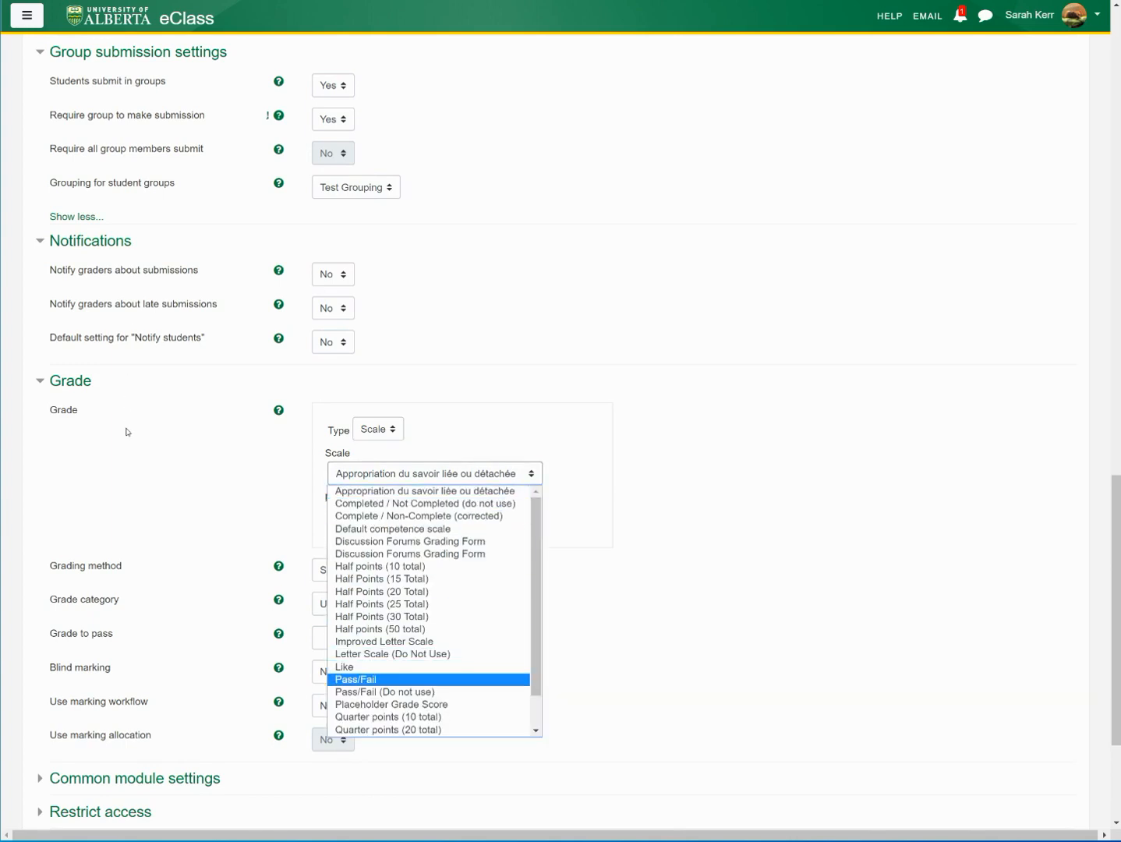
key(Return)
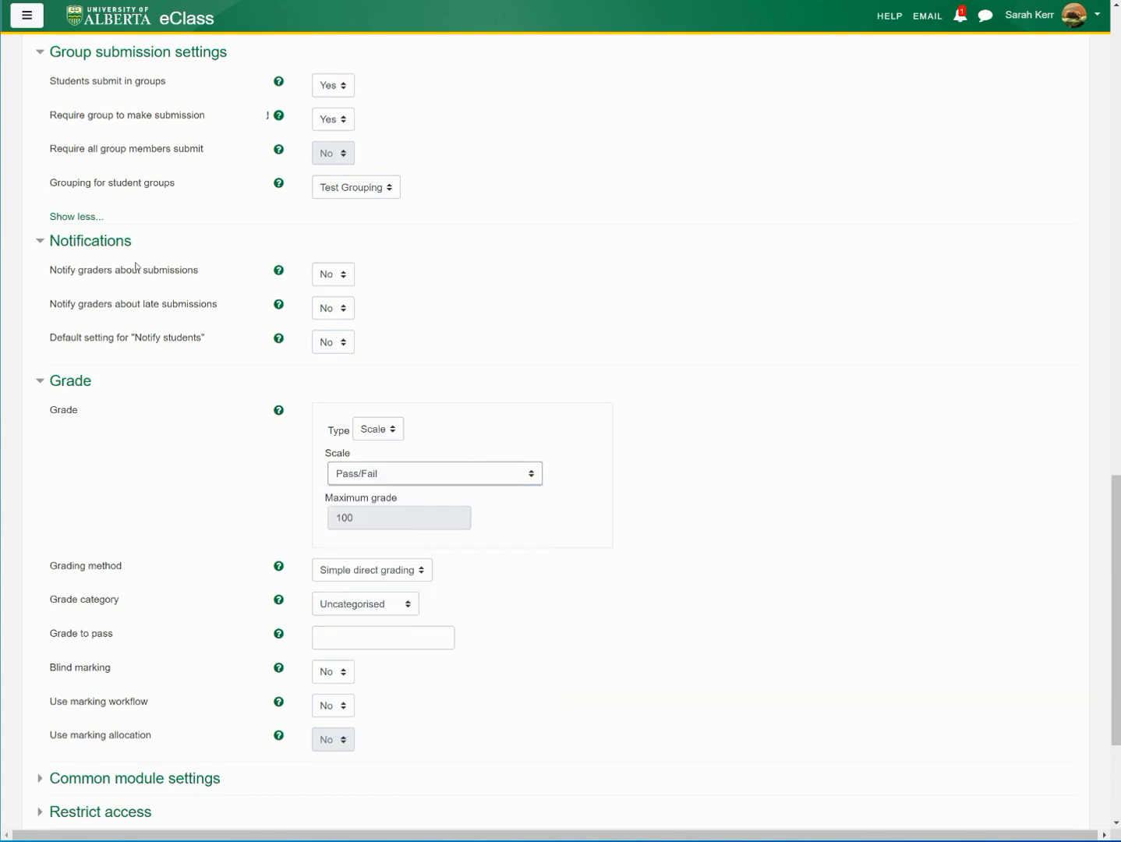
Step: Set the assignment's grade type to None
key(shift+Tab)
key(alt+Down)
key(Up)
key(Down)
key(Down)
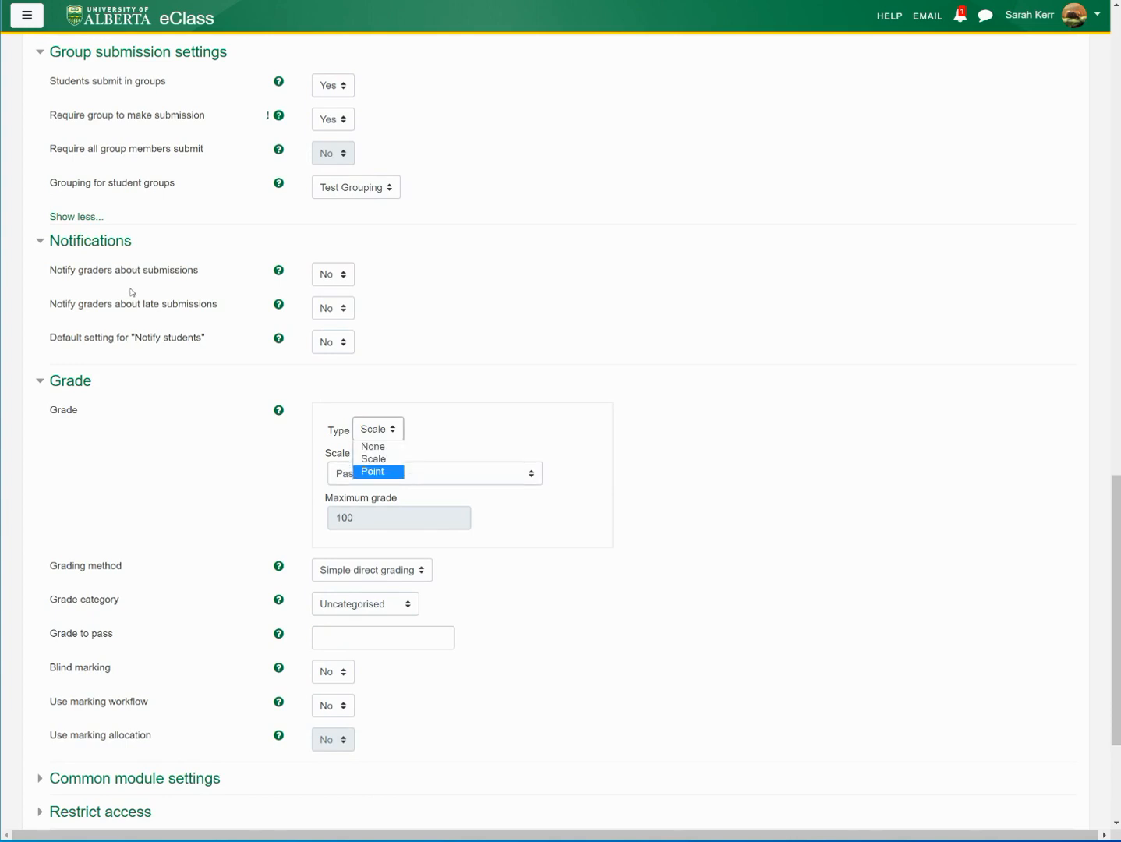
key(Up)
key(Up)
key(Return)
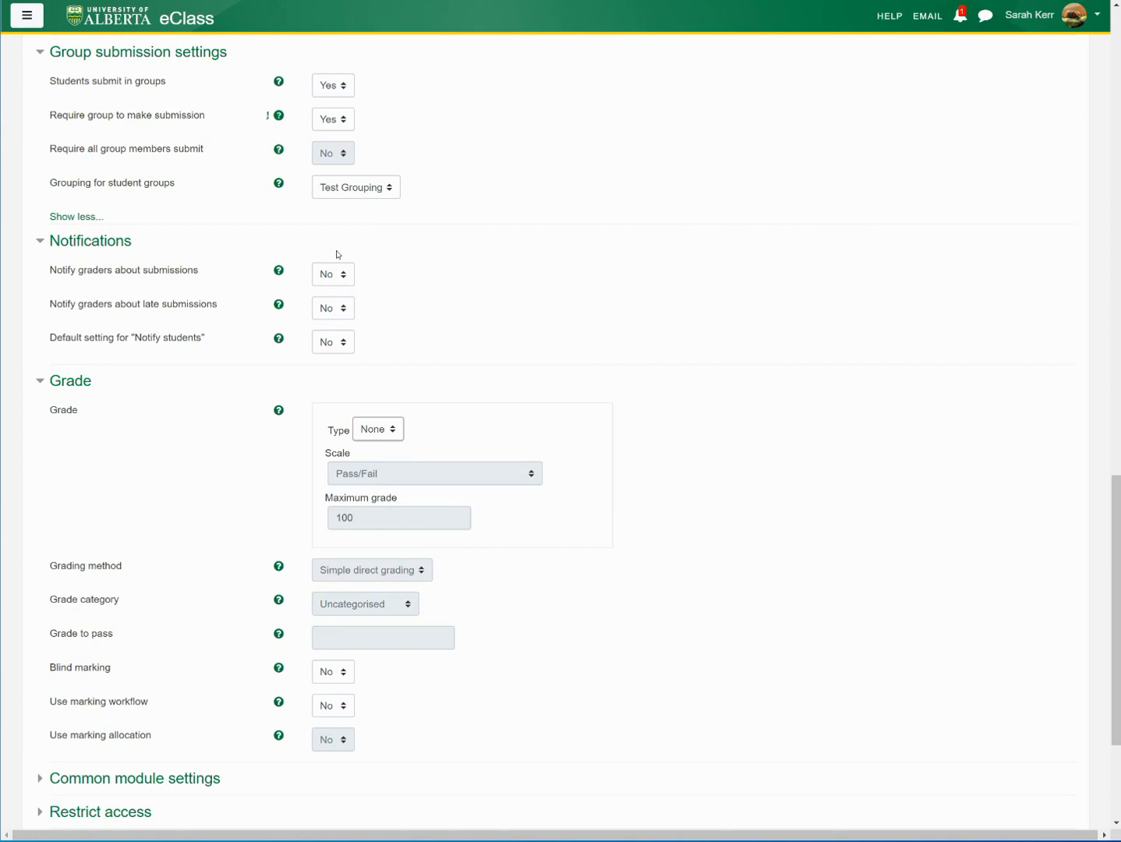
Step: Set the grade type to Point with a maximum grade of 35
key(space)
key(Down)
key(Down)
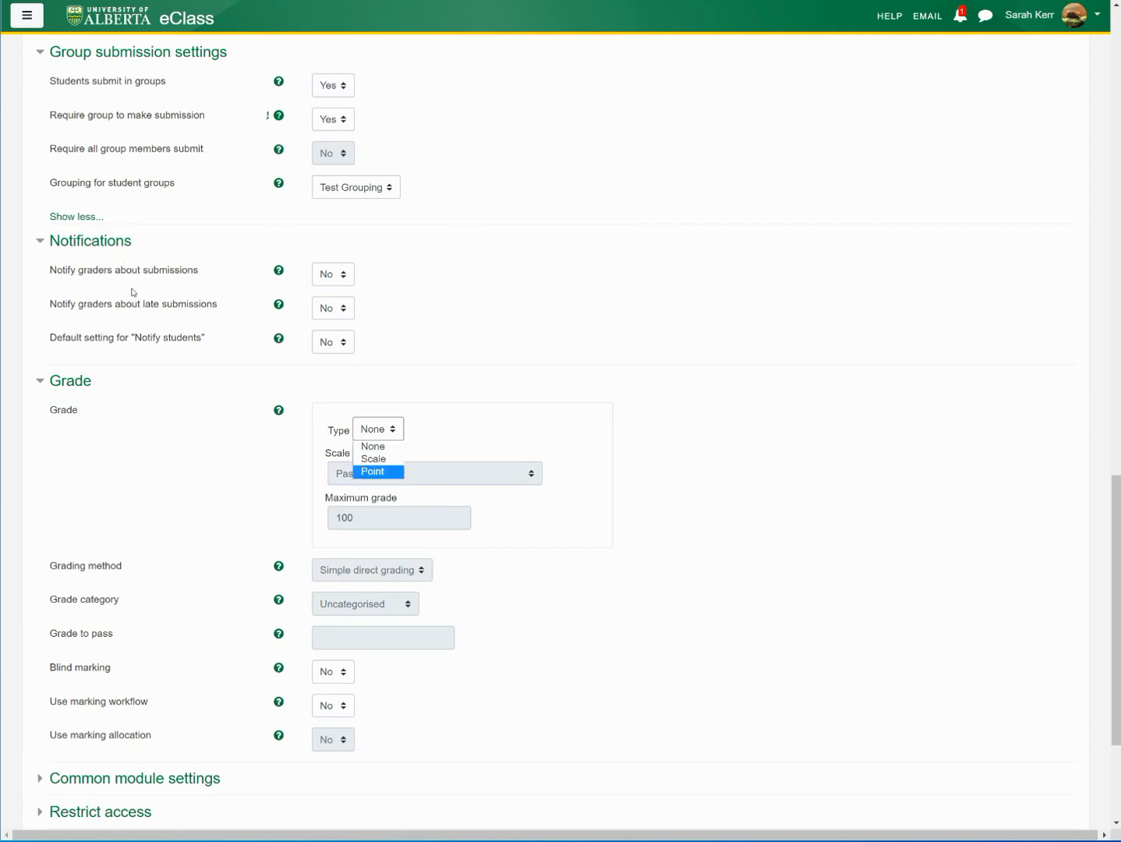
key(Return)
key(Tab)
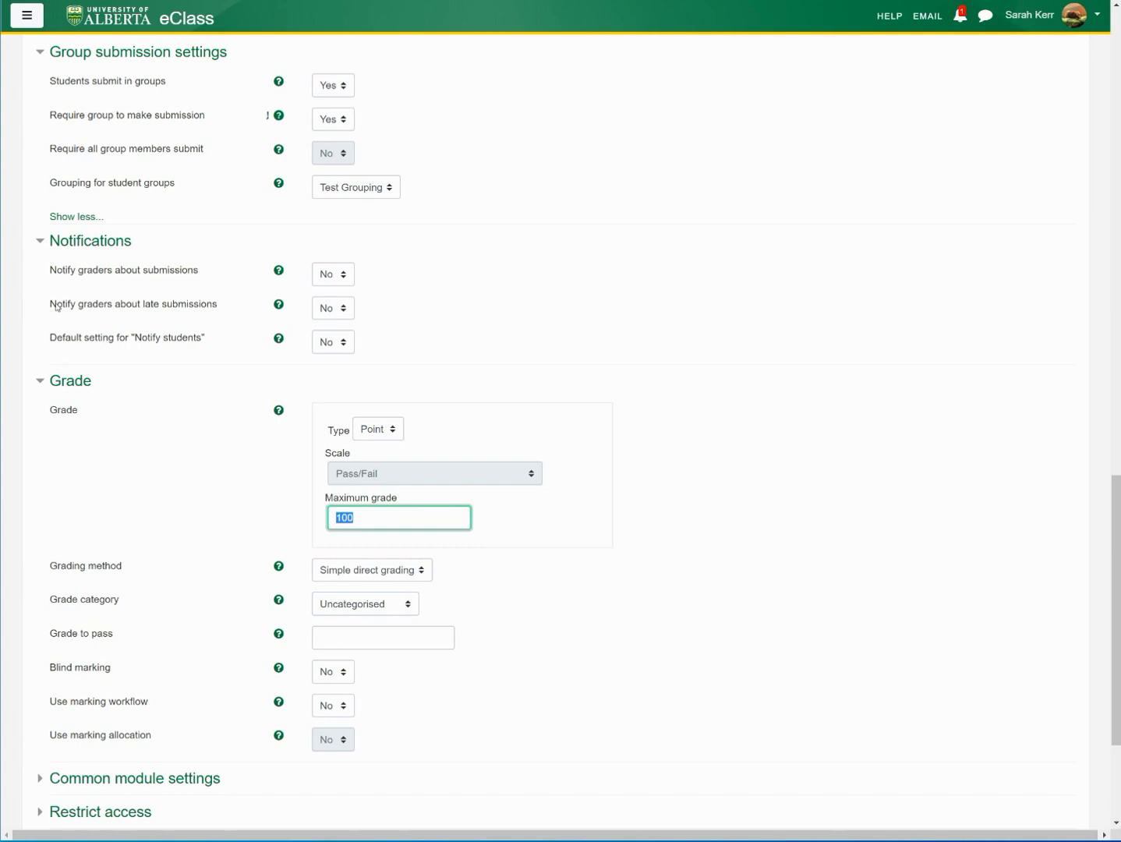
text(35)
click(228, 362)
Step: Try the Rubric grading method and restore Simple direct grading
scroll(228, 362, down, 1)
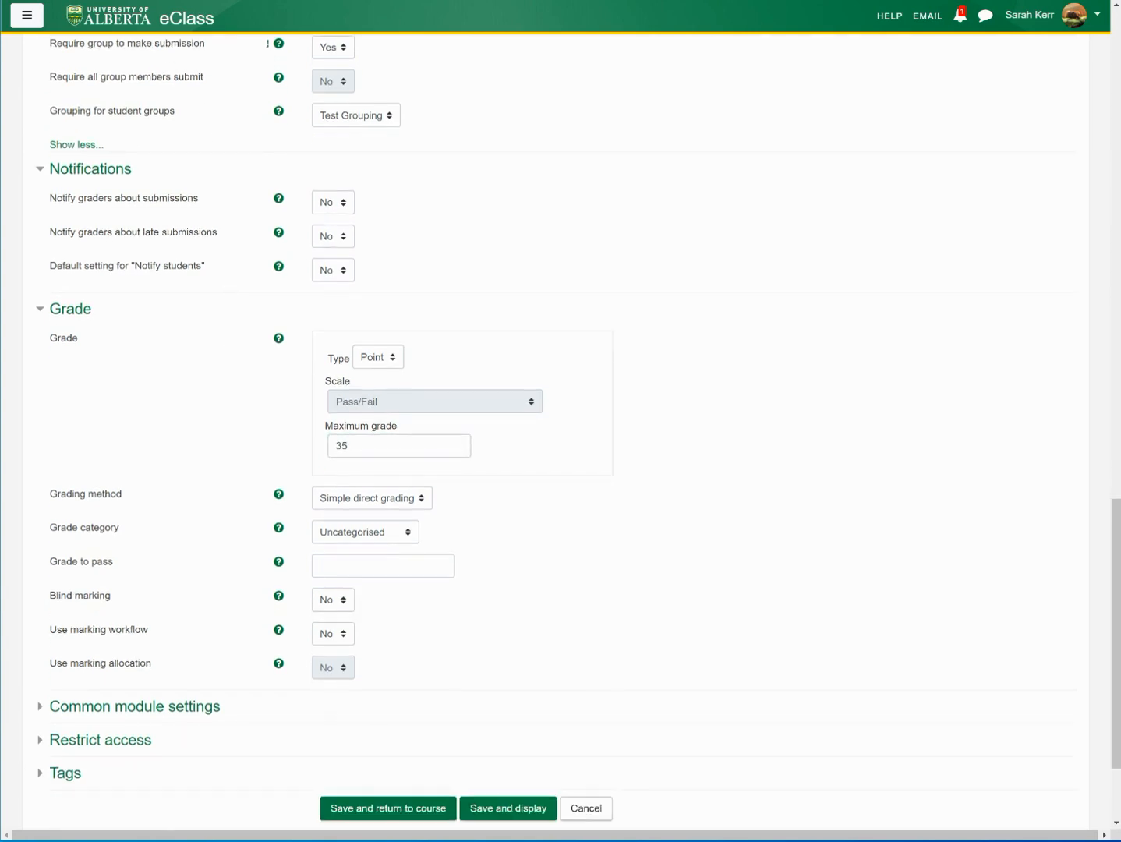
key(space)
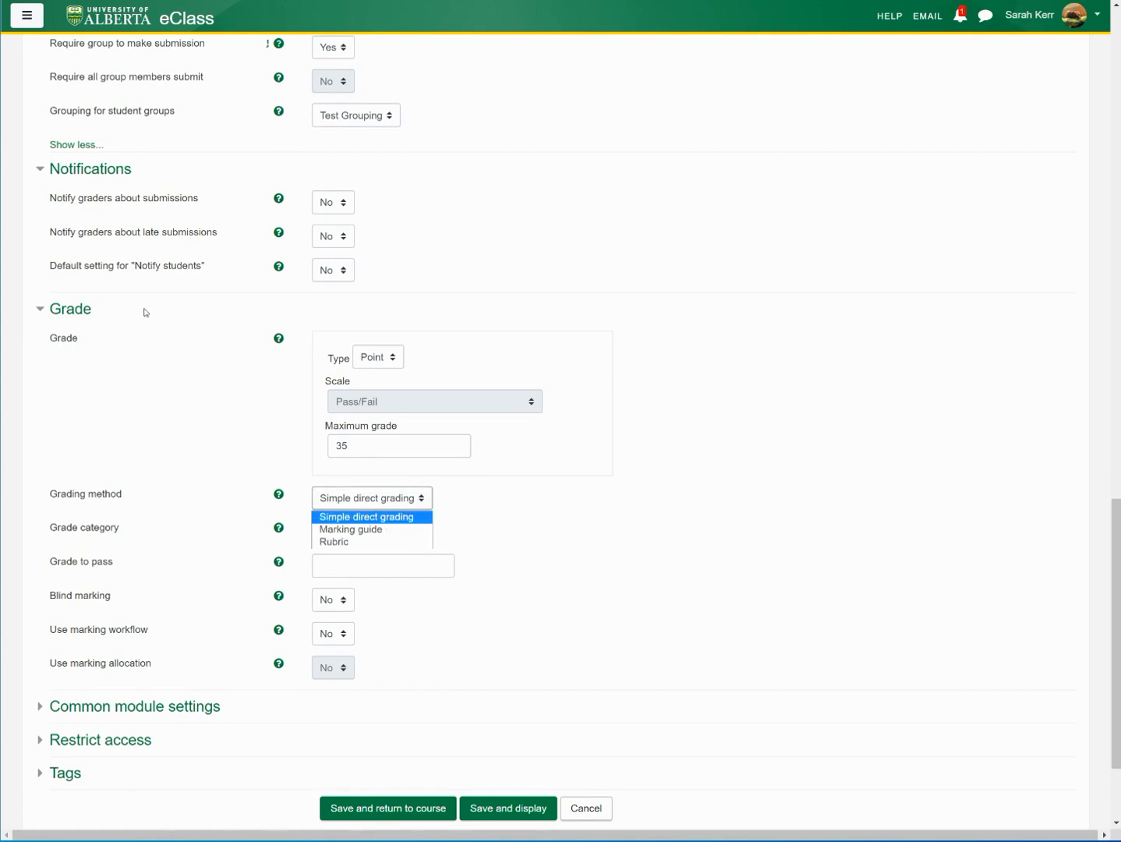
key(Down)
key(Down)
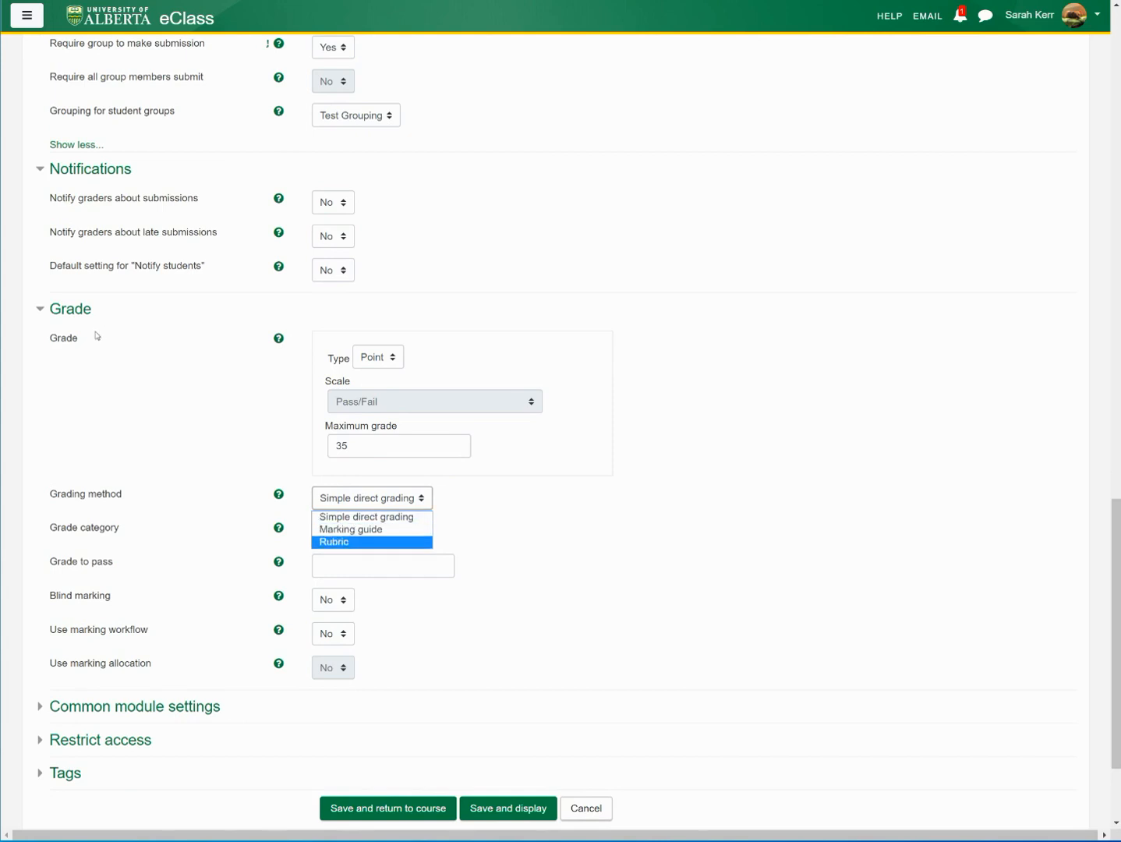
key(Return)
key(alt+Down)
key(Up)
key(Up)
key(Return)
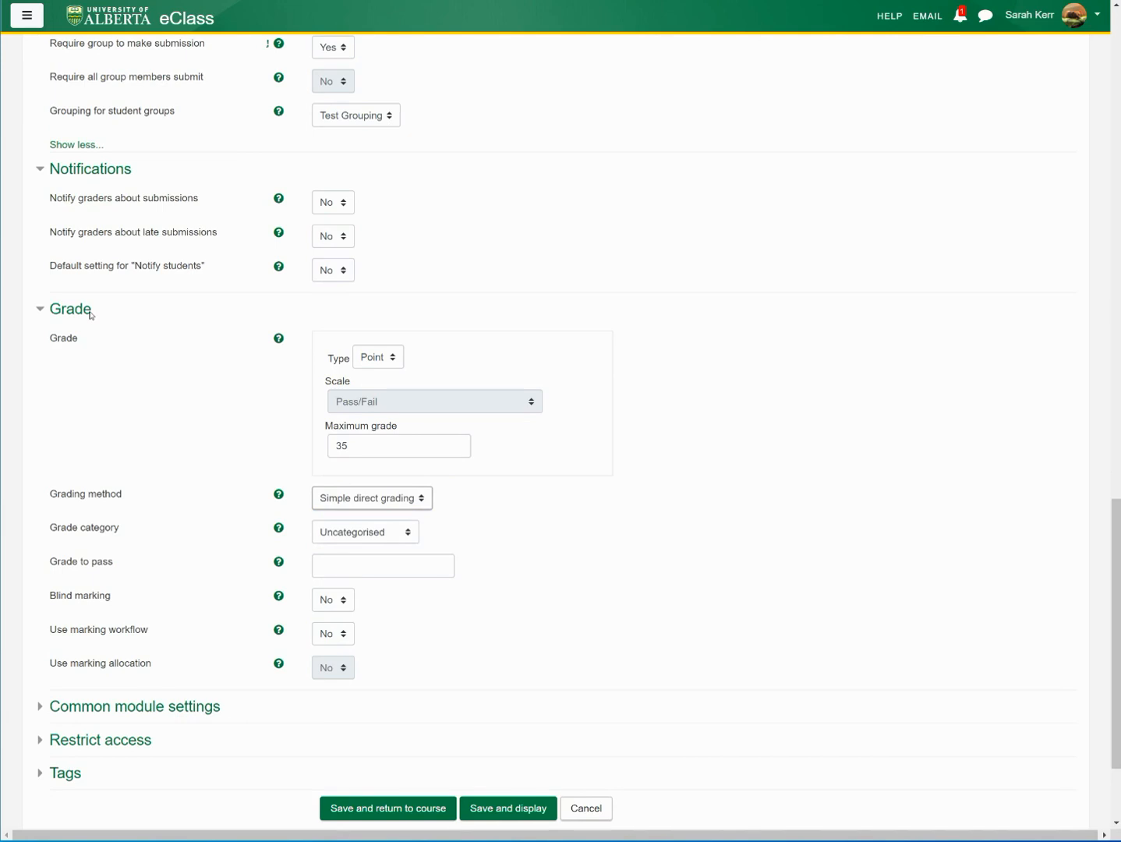
Step: Examine the available grade categories while keeping Uncategorised selected
key(Tab)
key(alt+Down)
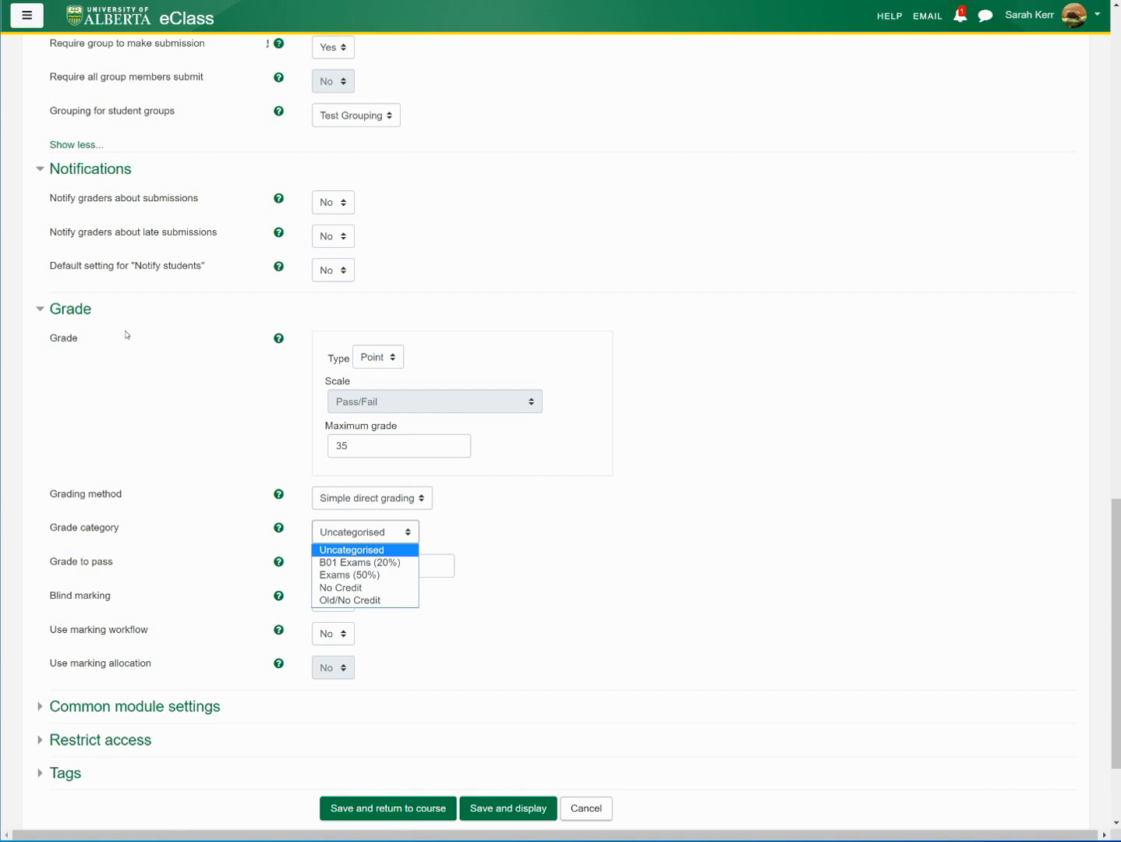
key(Down)
key(Down)
key(Down)
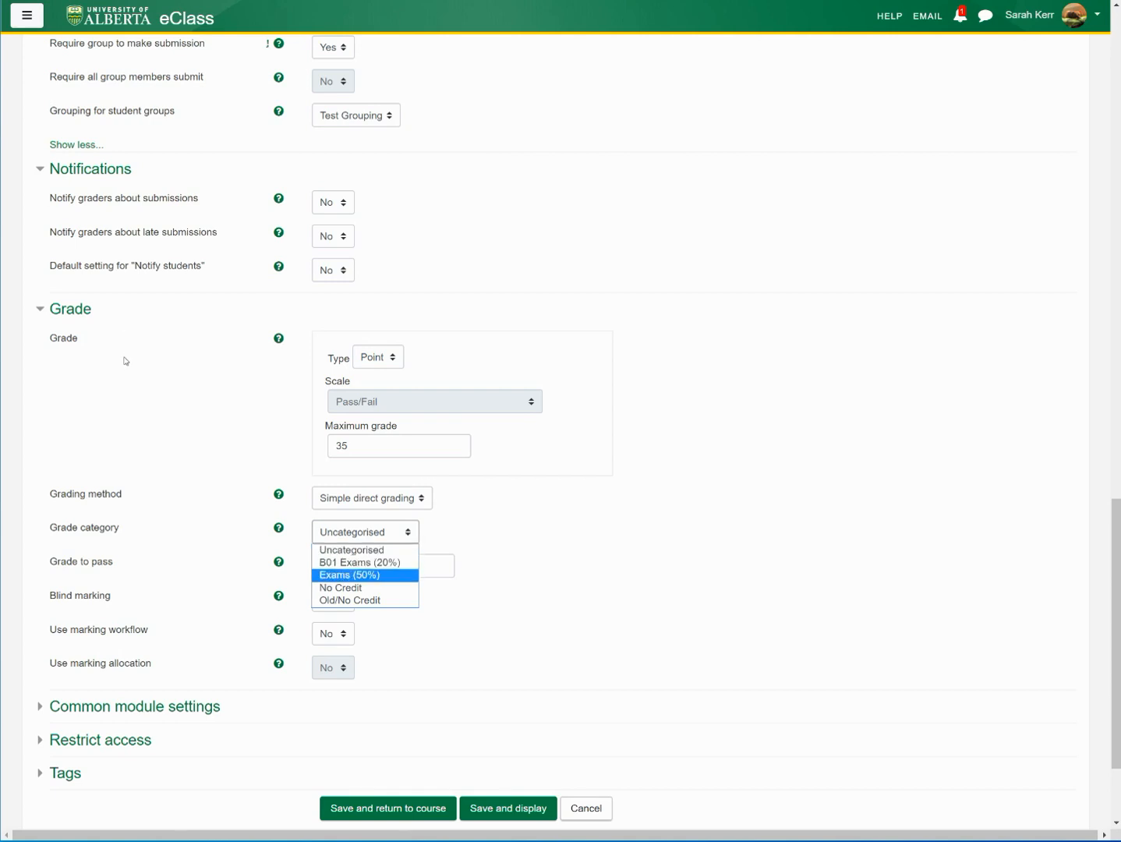
key(Up)
key(Up)
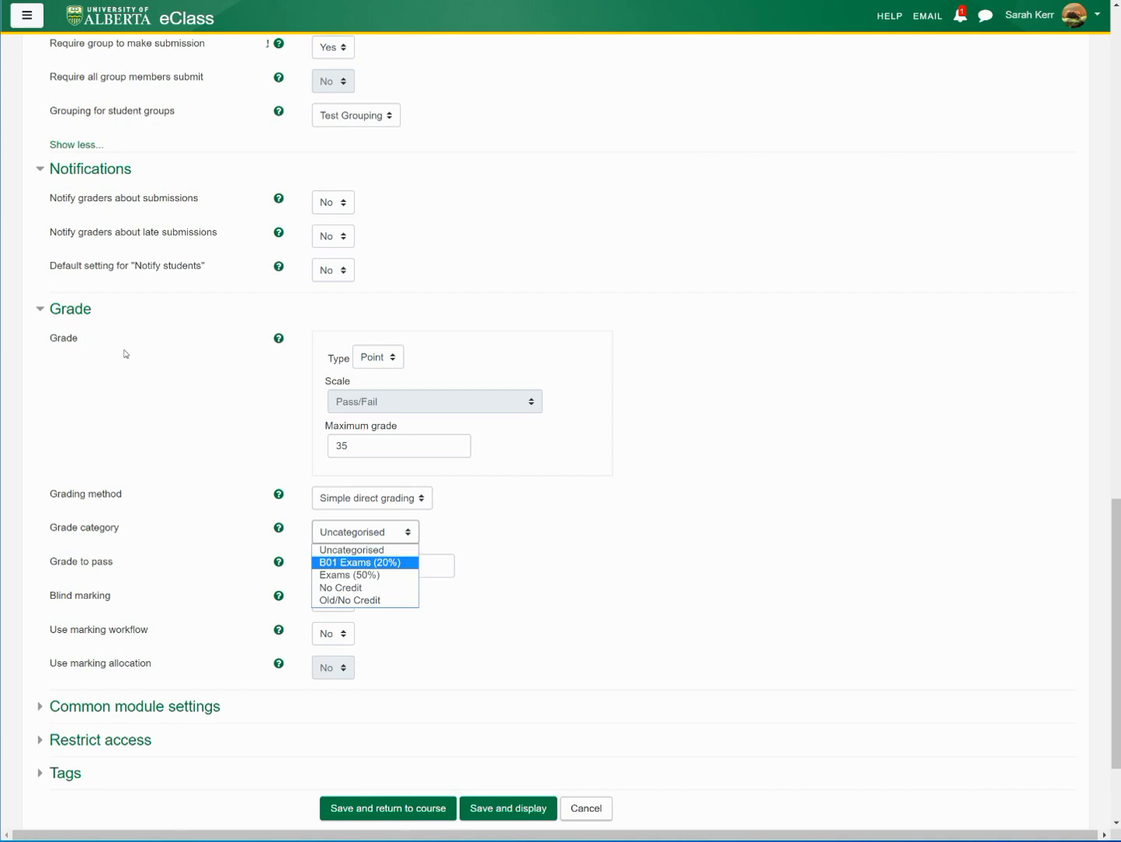
key(Up)
click(125, 343)
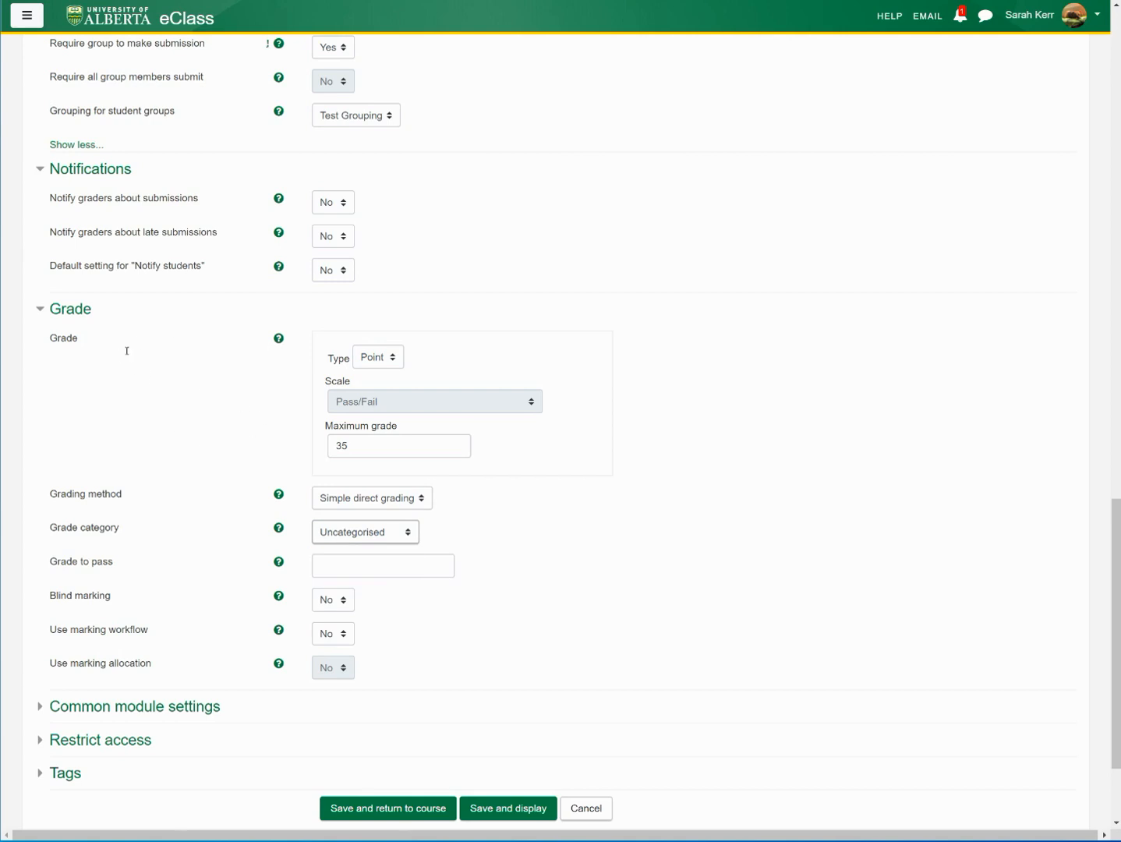
Step: Set the assignment's grade to pass to 20
key(Tab)
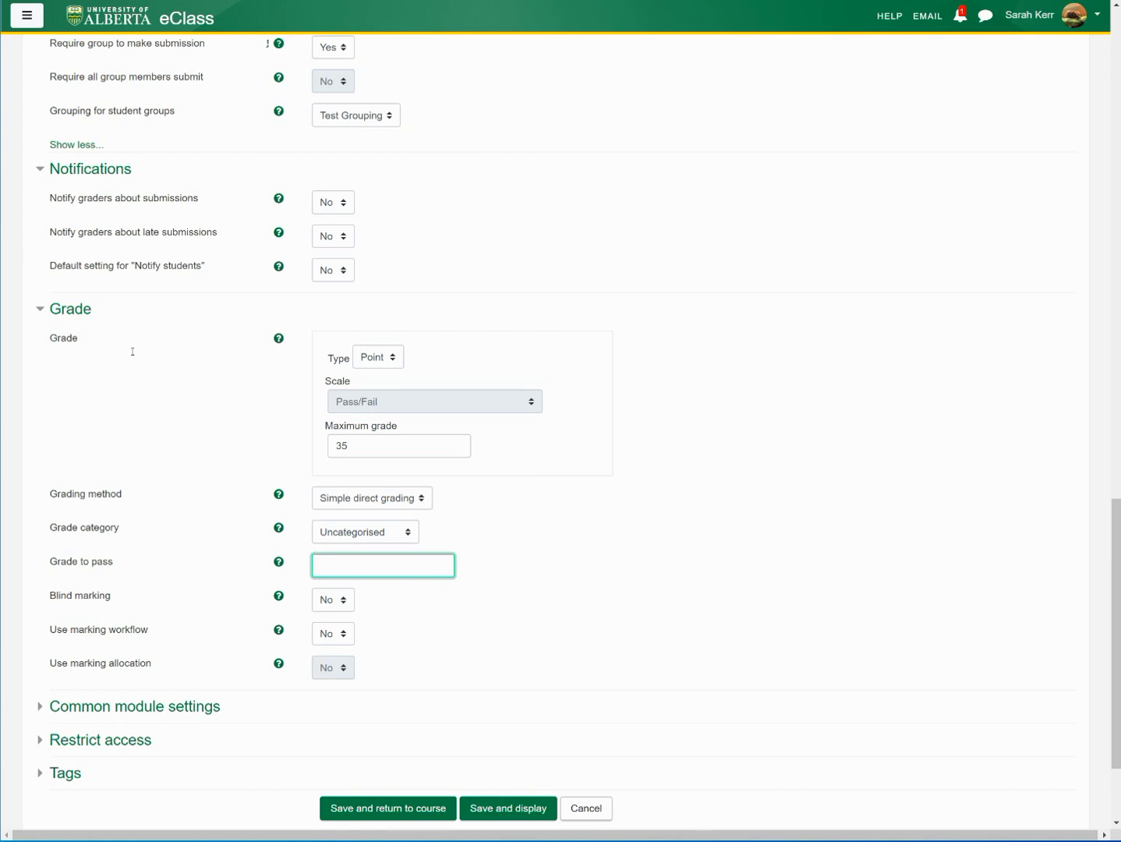
text(20)
Step: Expand the common module settings and set the assignment's availability to Hide from students
scroll(140, 390, down, 2)
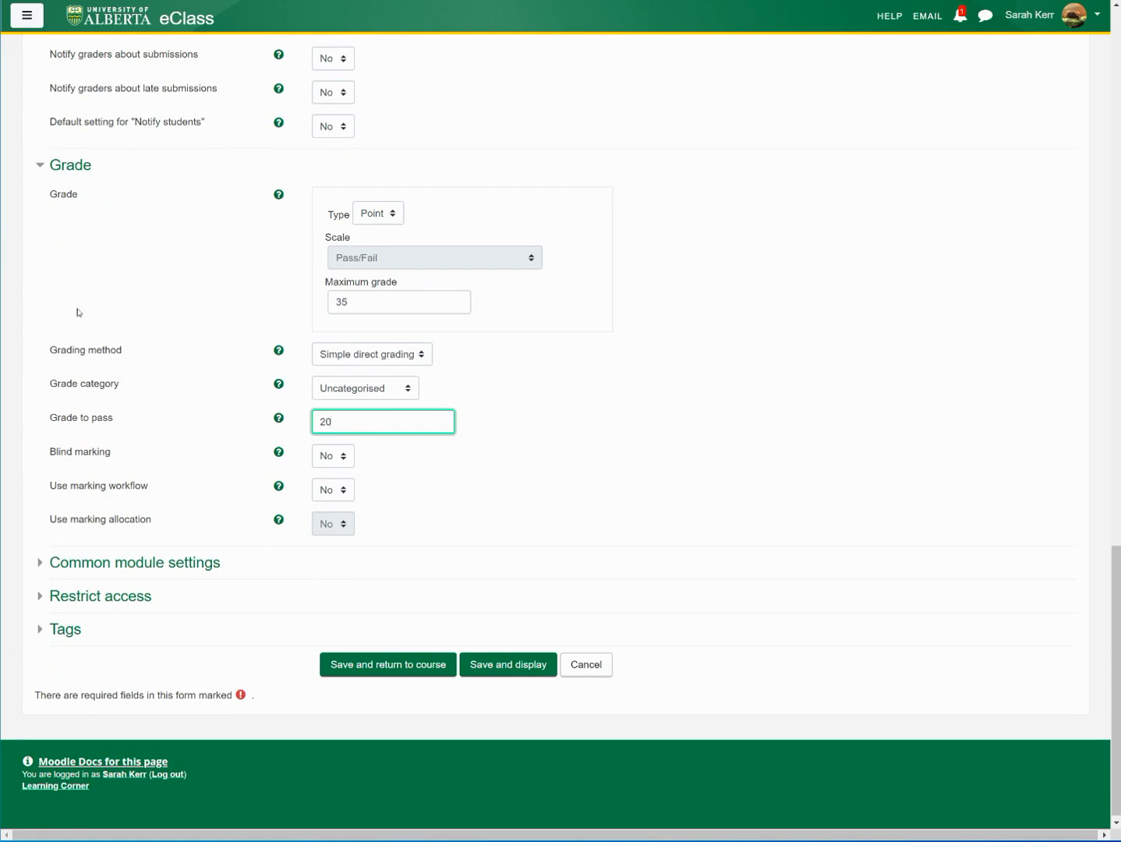
scroll(84, 312, down, 1)
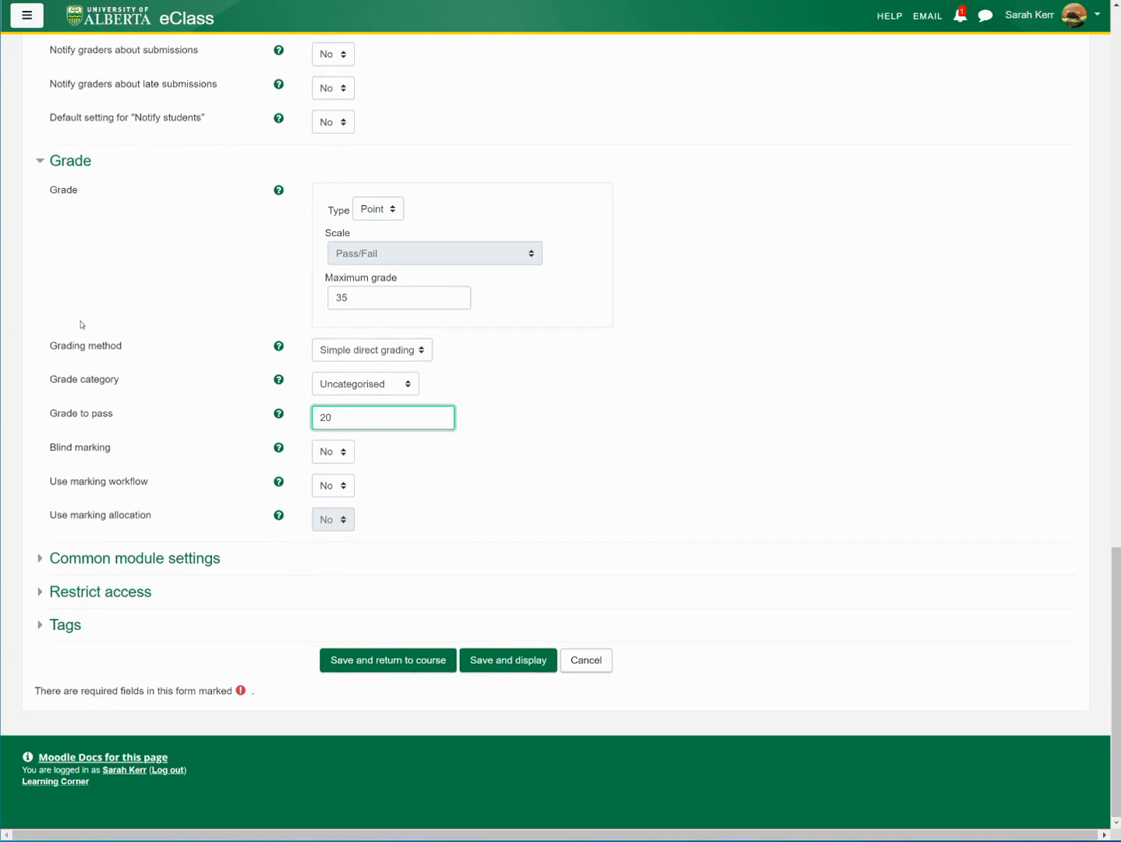
click(134, 558)
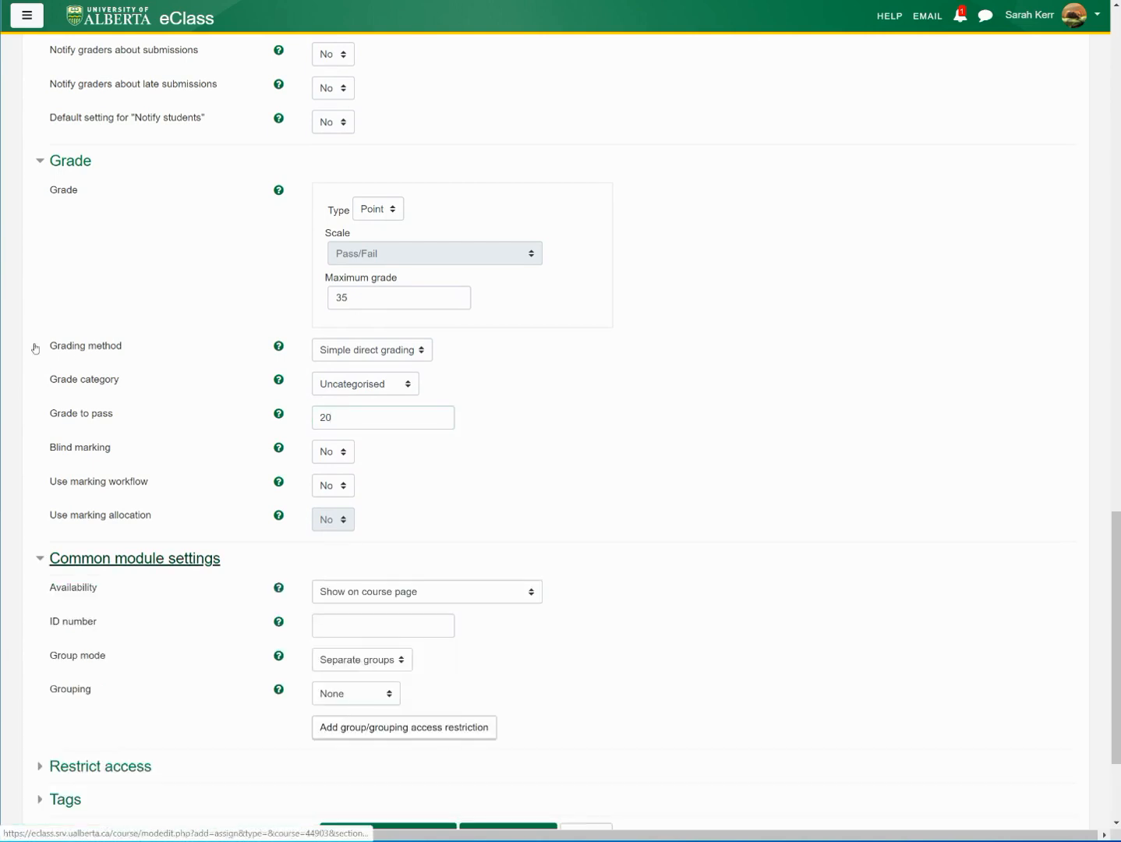
scroll(302, 304, down, 2)
click(344, 447)
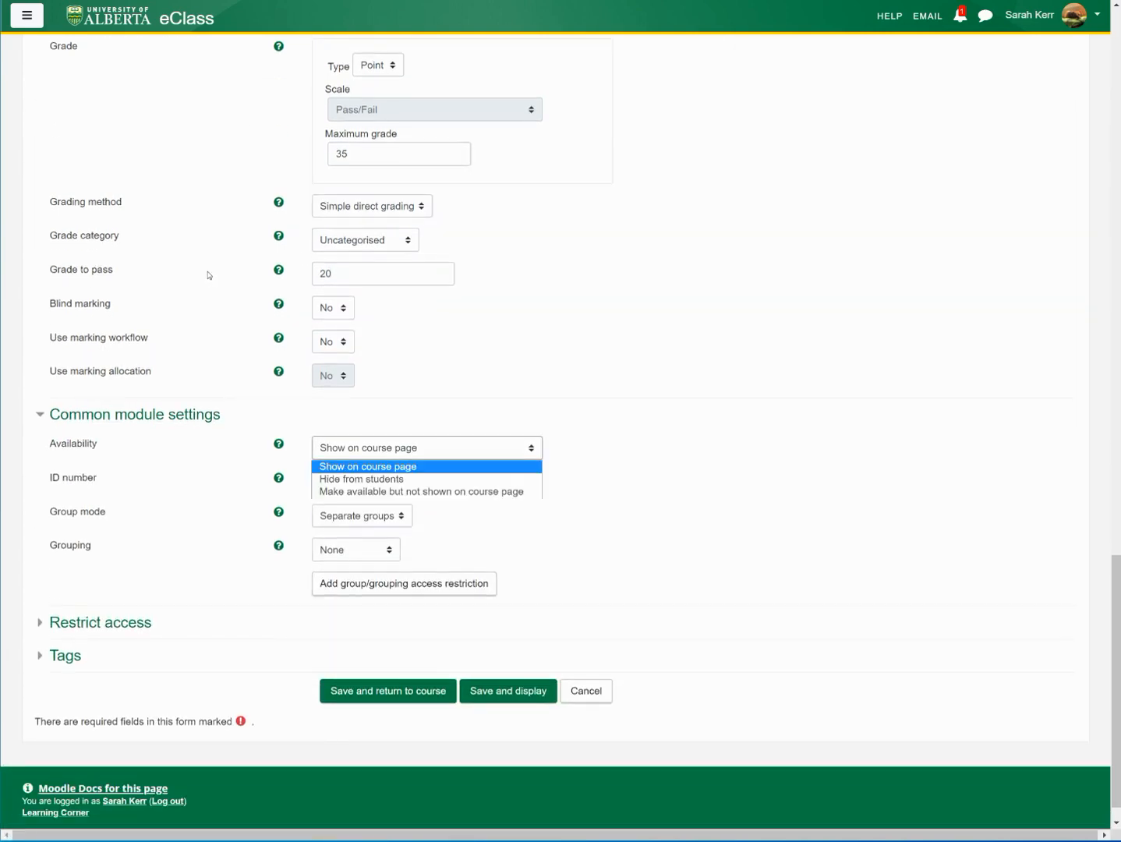
click(329, 478)
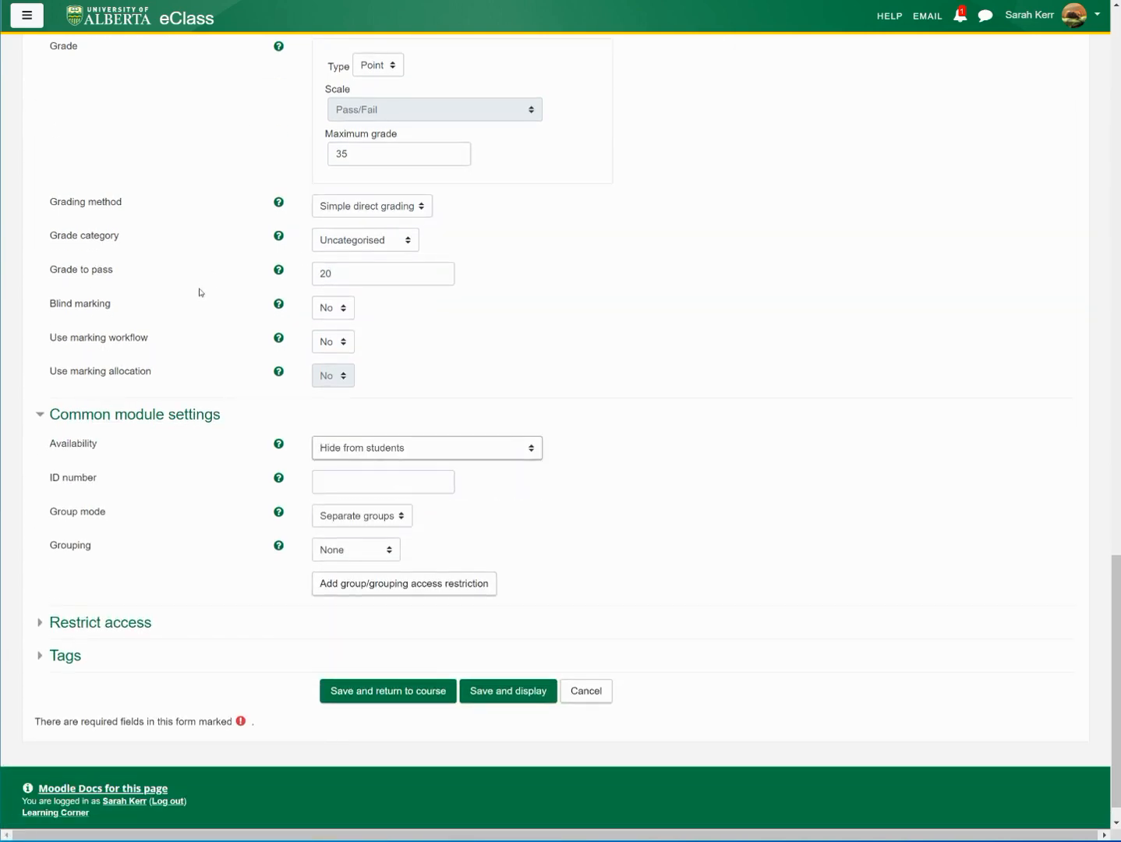
Step: Set the assignment's availability to Show on course page and keep the group mode at Separate groups
click(328, 448)
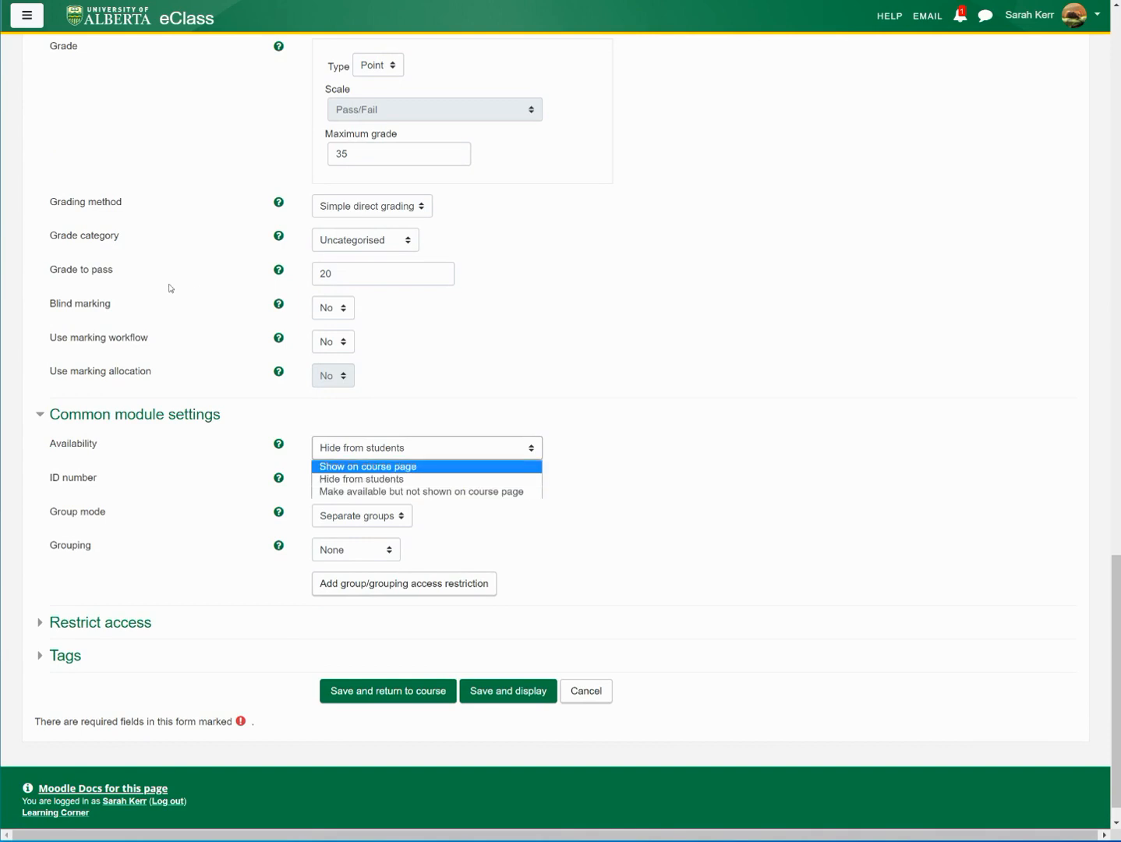
click(351, 466)
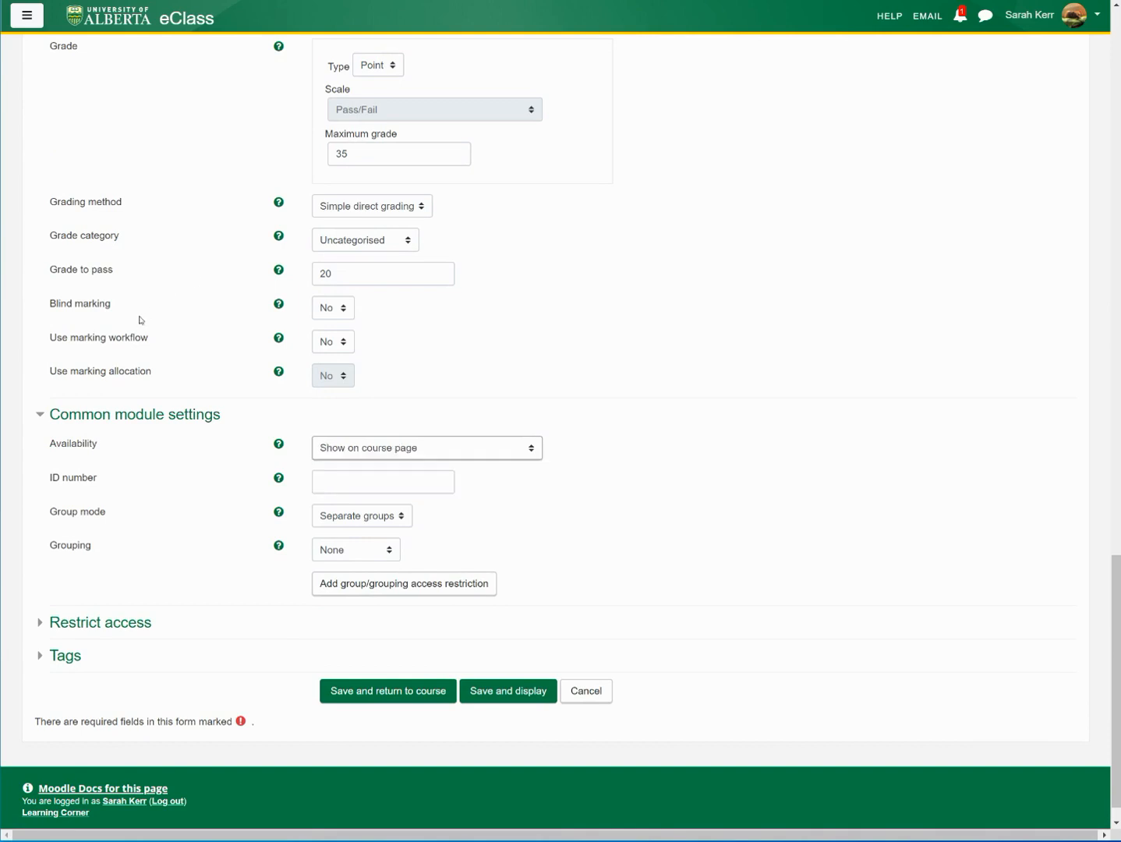
click(362, 515)
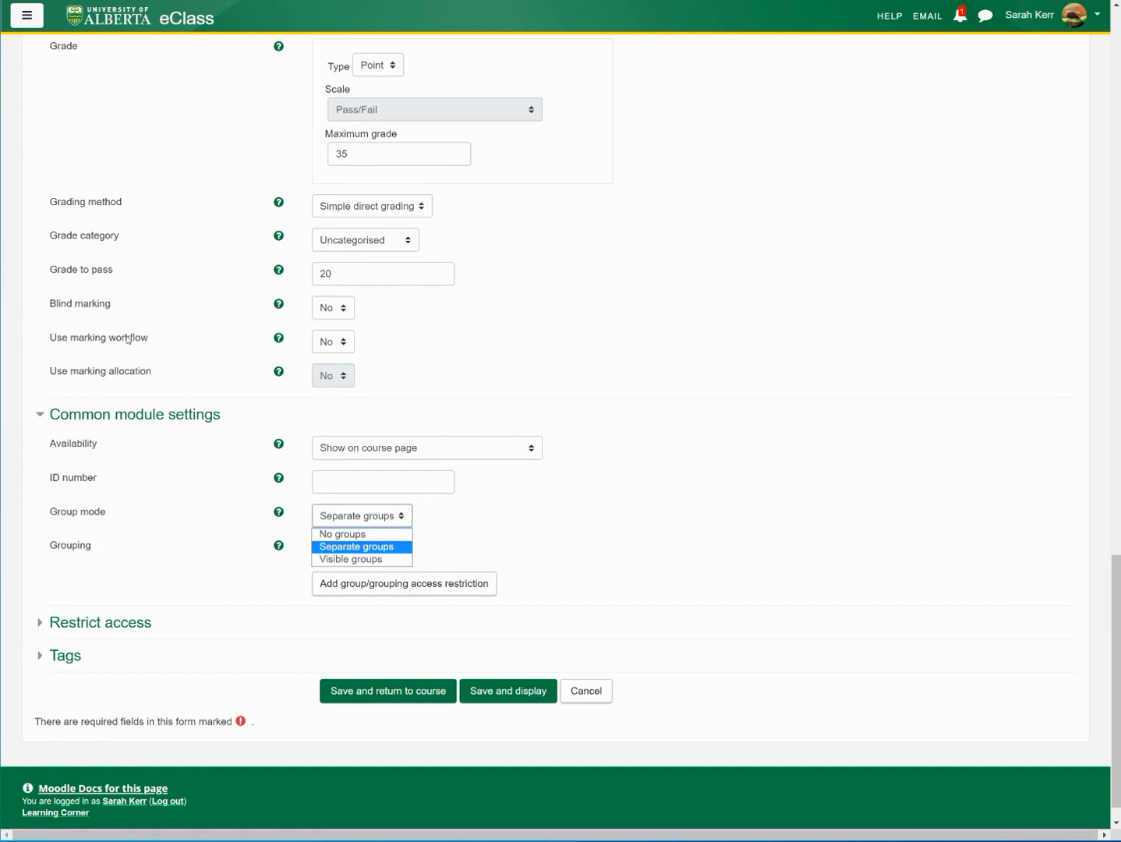
click(357, 547)
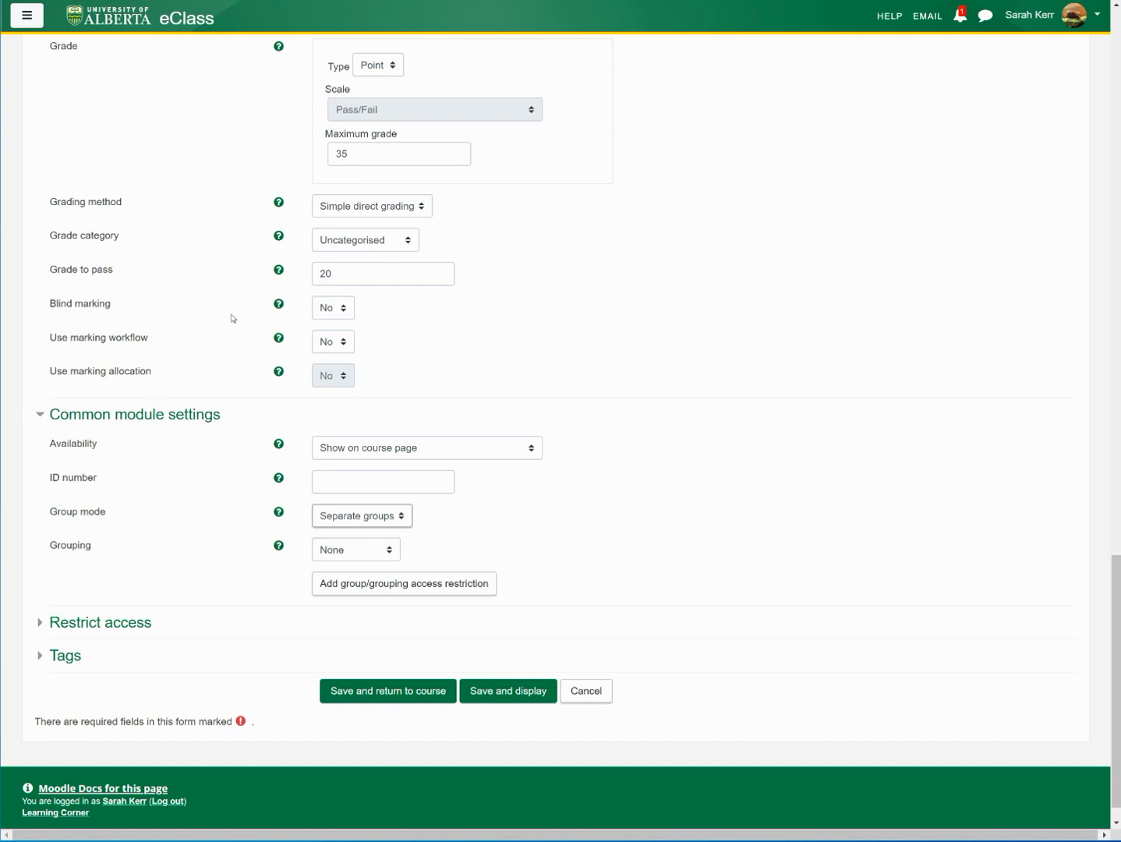
Step: Expand the Restrict access settings and examine the available restriction types without adding one
scroll(119, 371, down, 1)
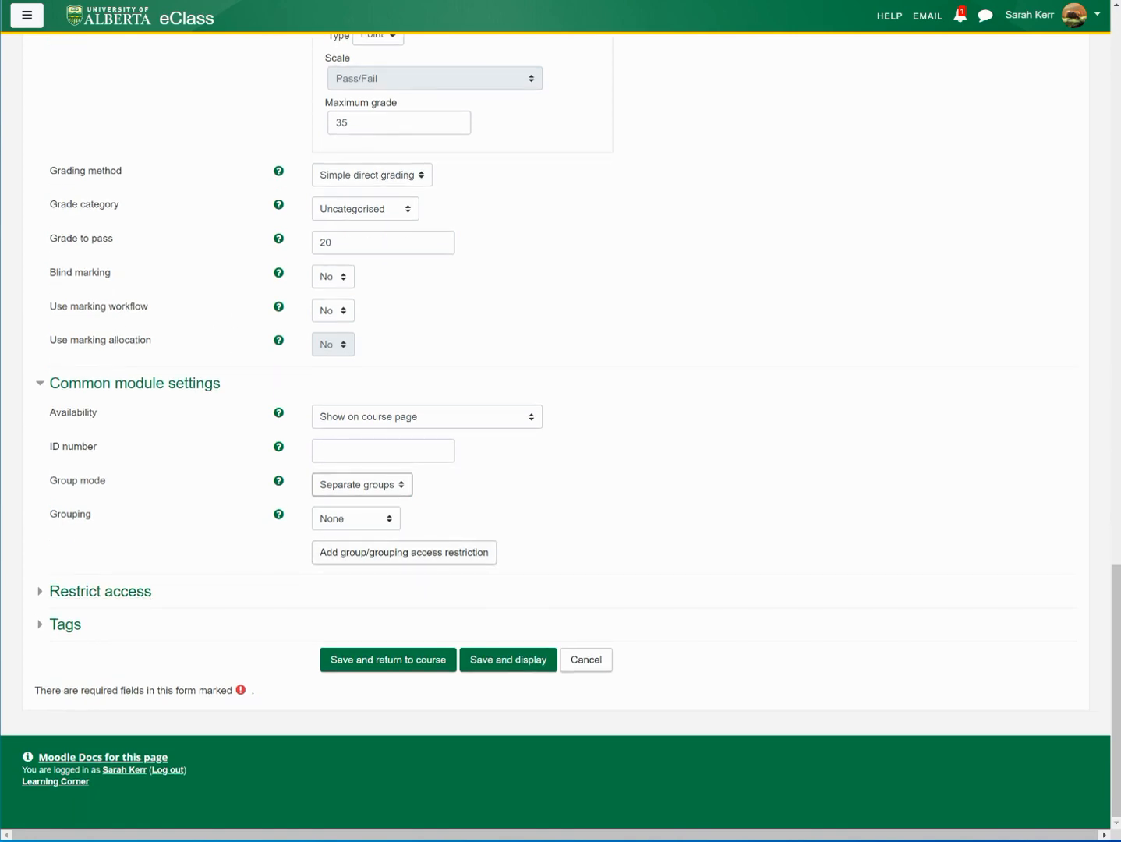
click(101, 591)
scroll(246, 352, down, 1)
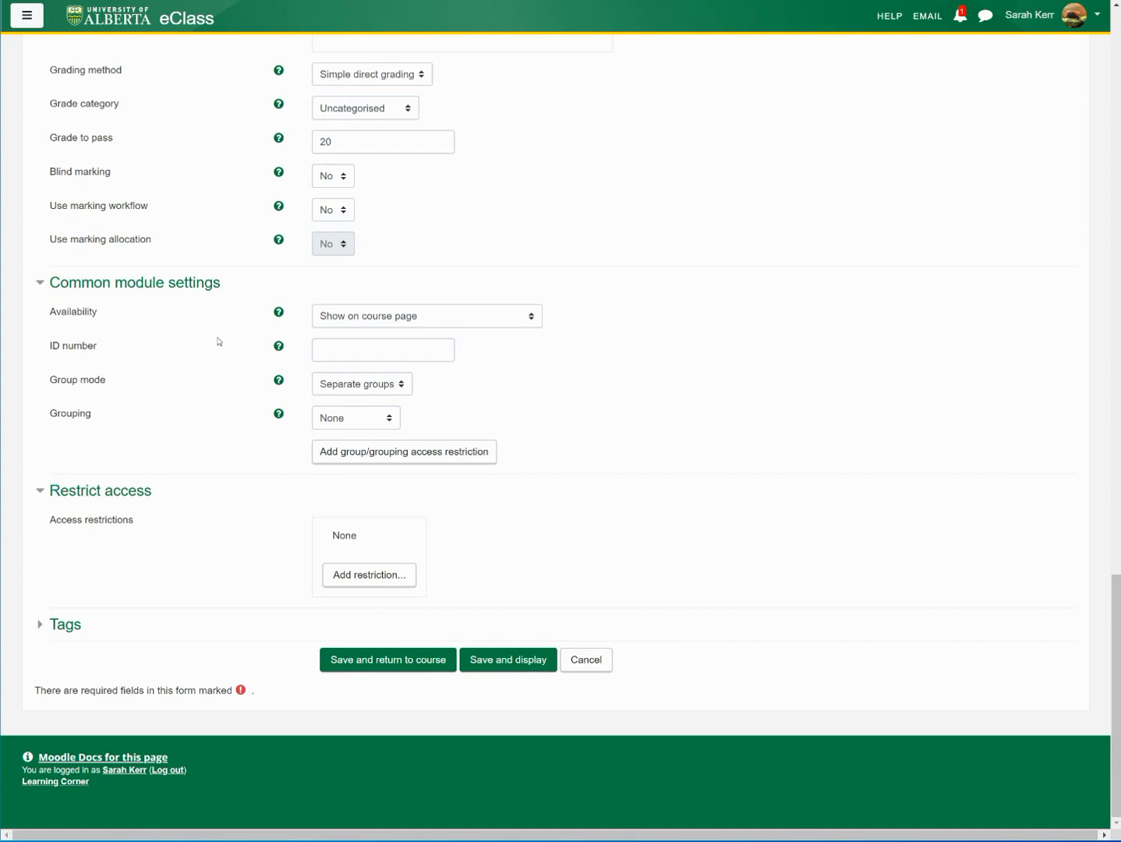
click(369, 575)
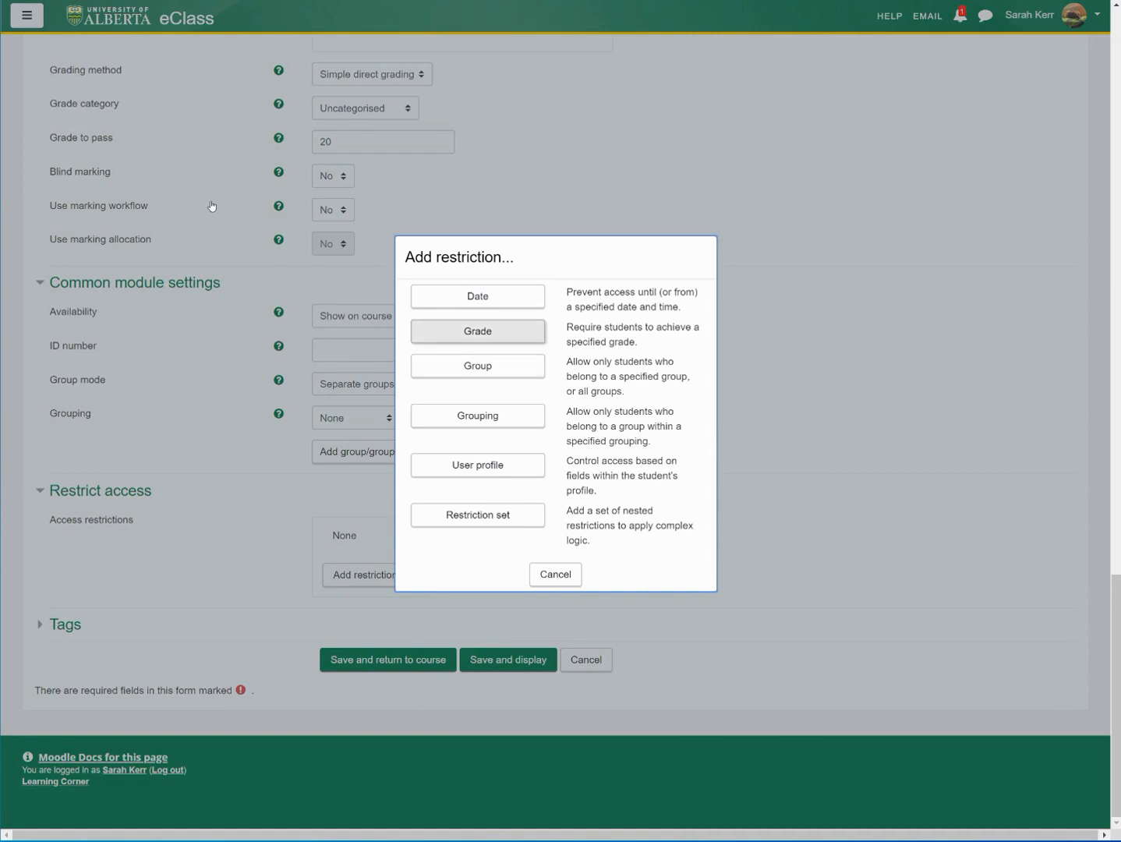
click(555, 574)
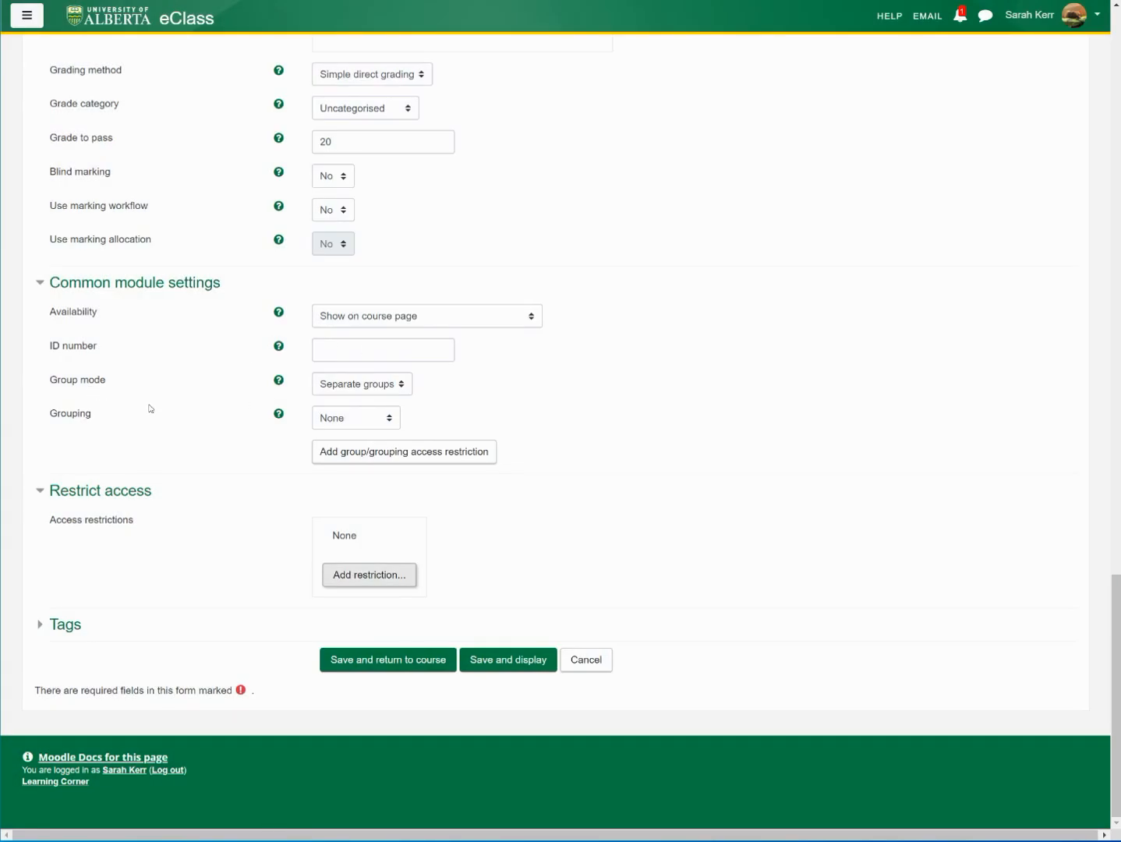
Step: Save the assignment and return to the course page
key(Tab)
key(Return)
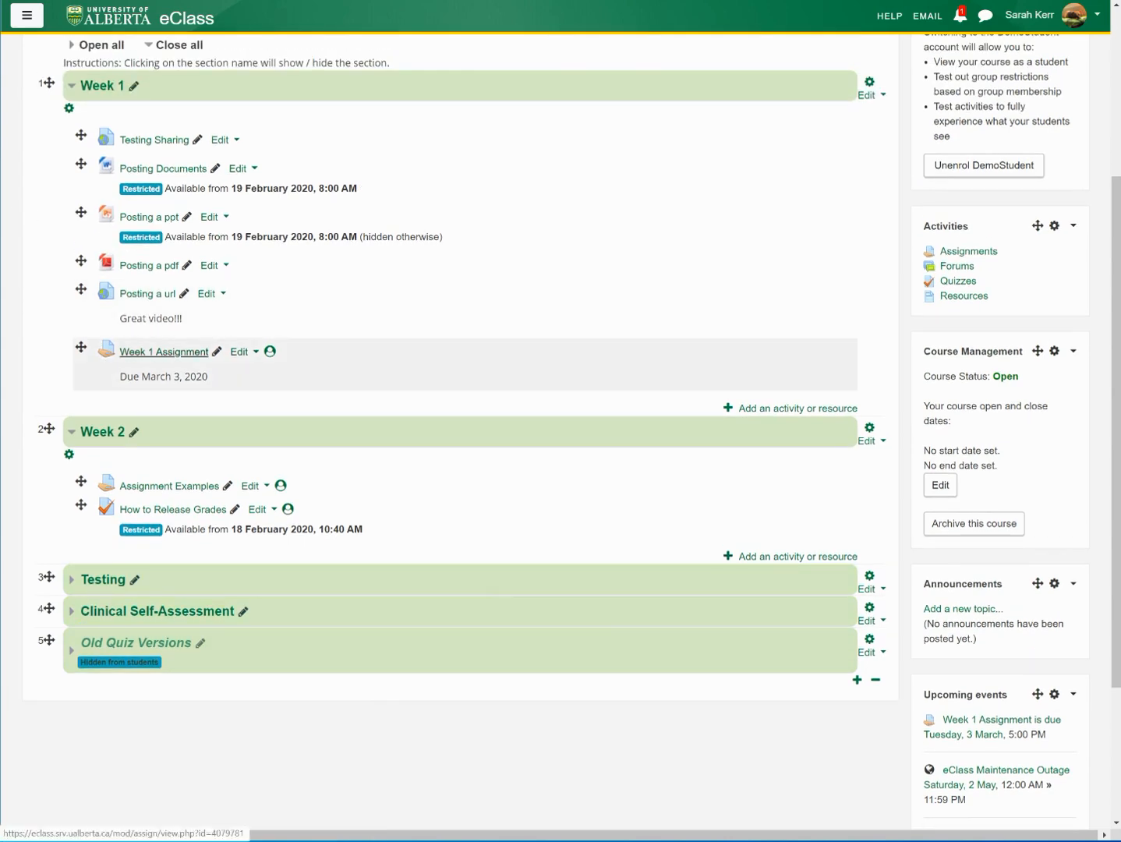
Step: Open Week 1 Assignment, view all its submissions, and return to the assignment's summary page
click(164, 352)
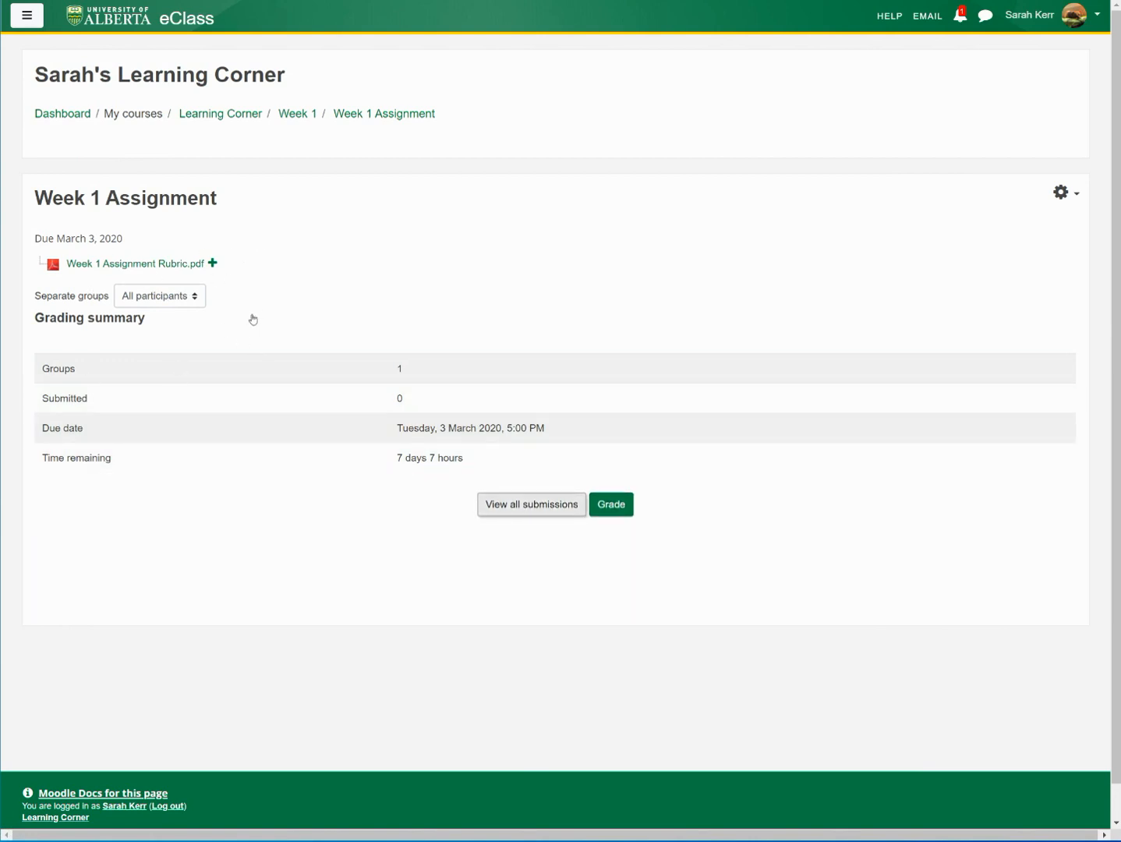
click(531, 506)
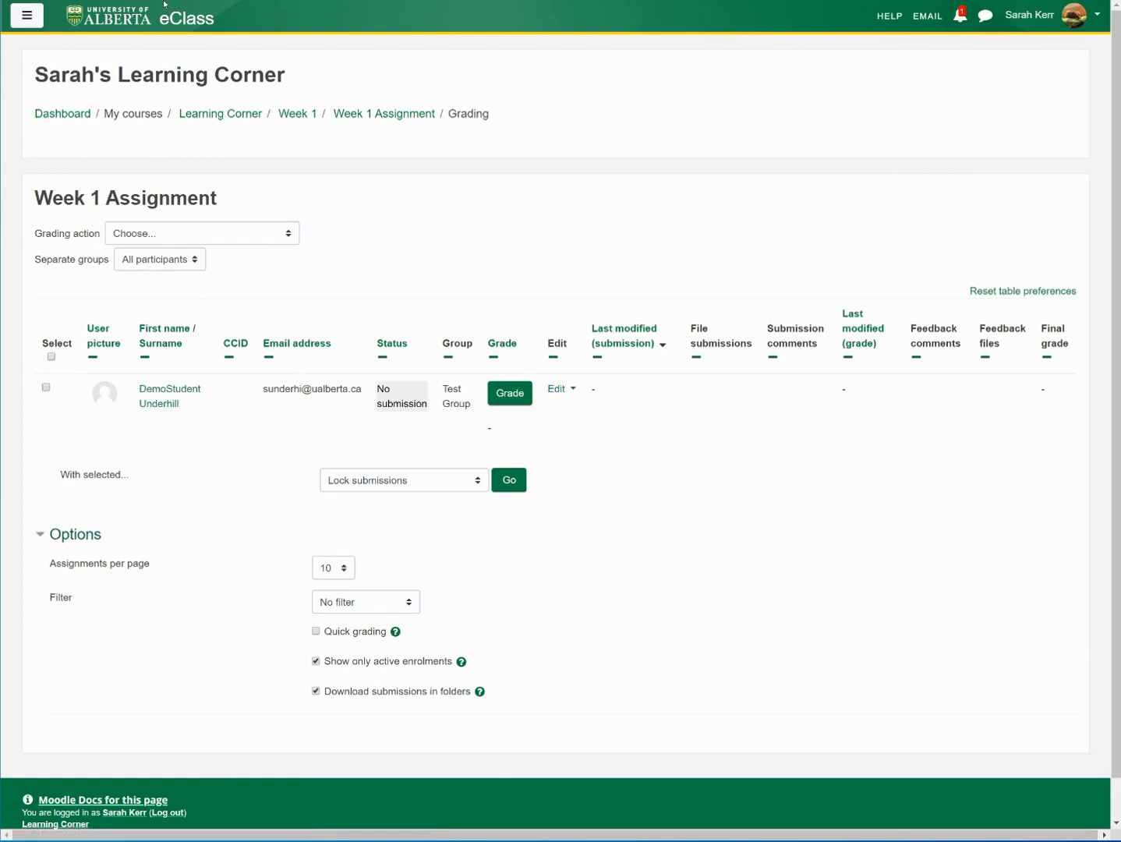
click(383, 114)
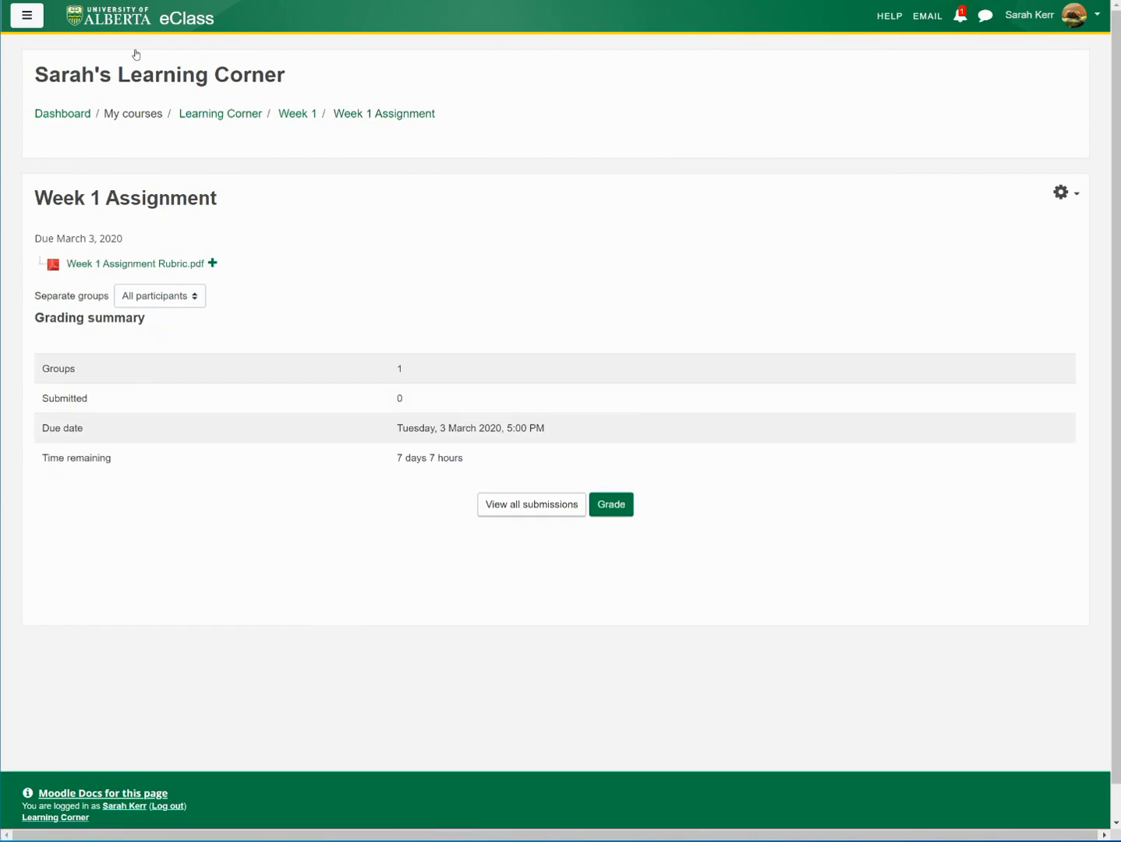